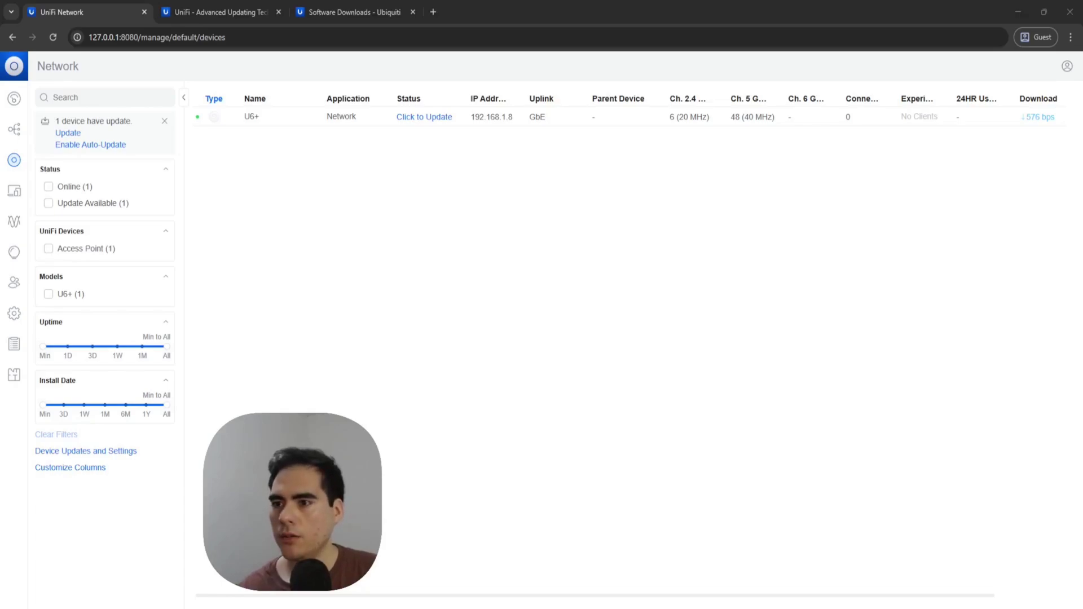
Open the U6+ access point's details and check its device version
{"action": "left_click", "coordinate": [607, 117]}
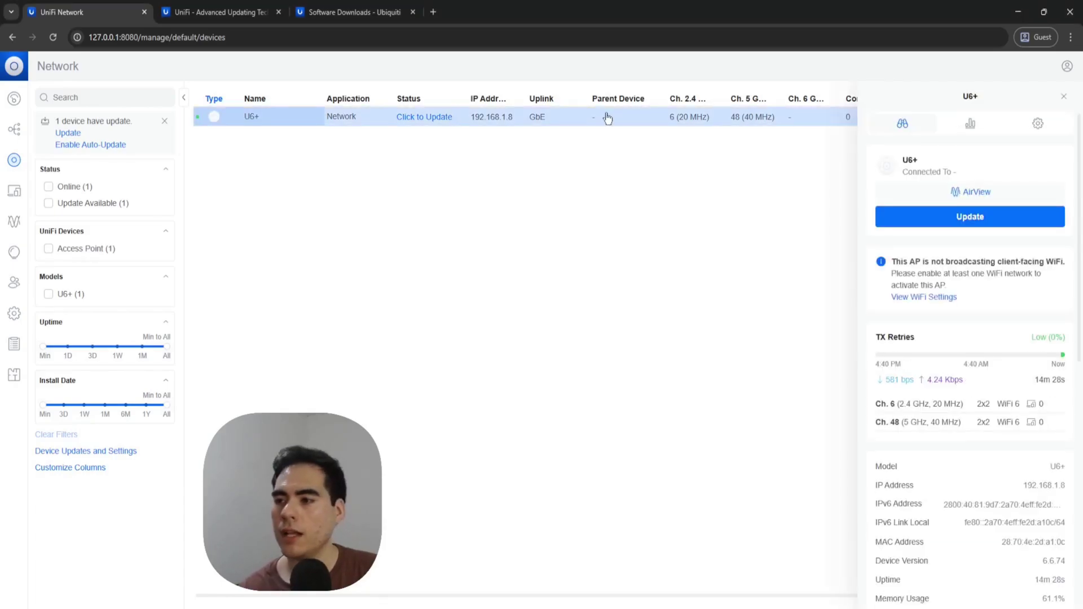
{"action": "scroll", "coordinate": [887, 437], "scroll_direction": "down", "scroll_amount": 1}
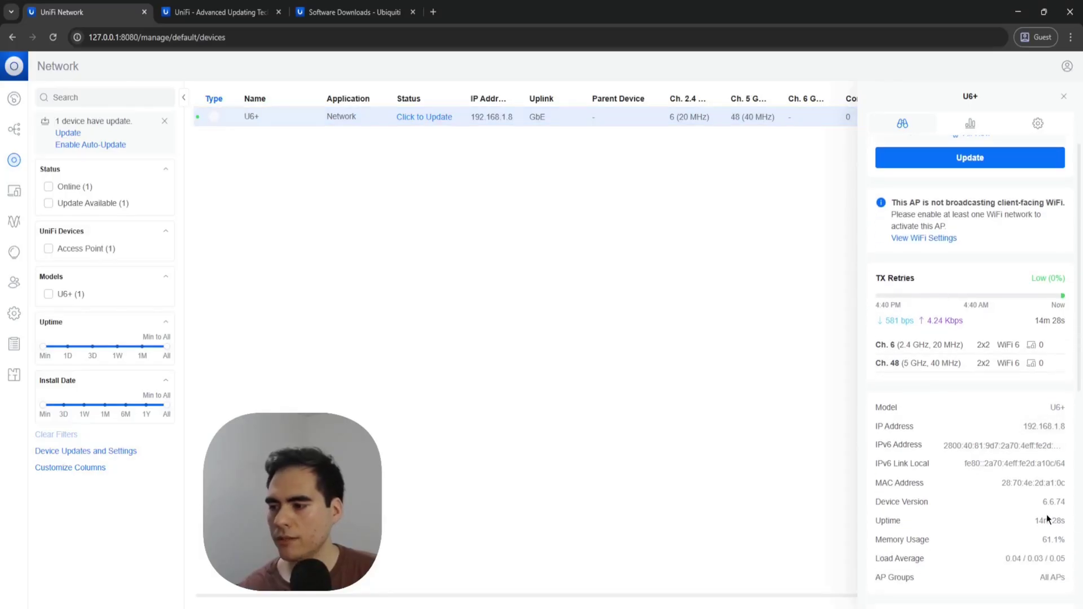
{"action": "left_click_drag", "start_coordinate": [1042, 501], "coordinate": [1056, 502]}
{"action": "left_click", "coordinate": [1069, 503]}
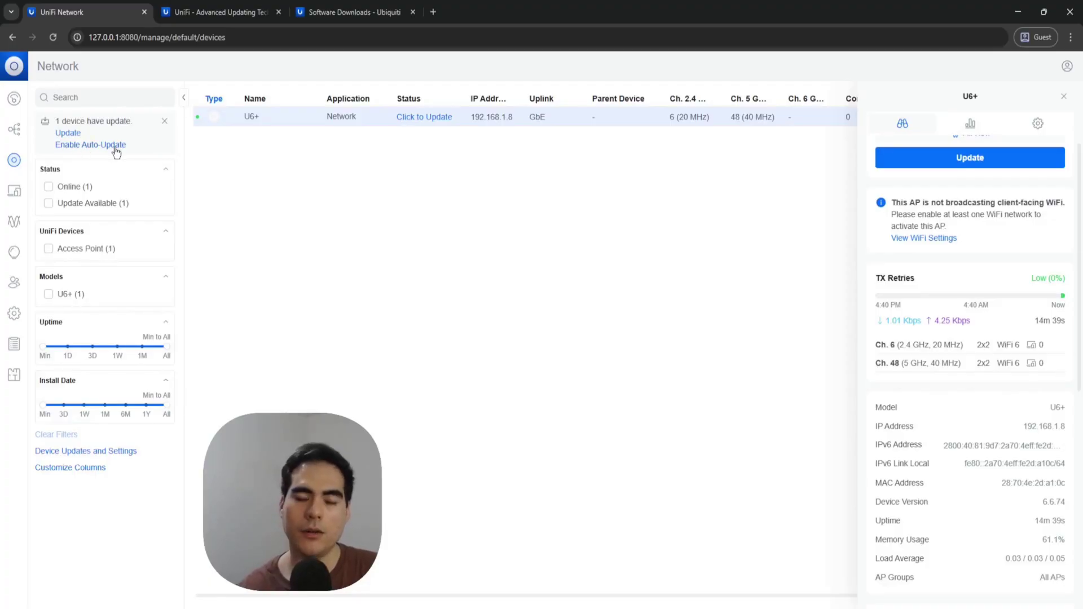
Show the device update settings and update the U6+ access point to firmware 6.7.17
{"action": "left_click", "coordinate": [73, 454]}
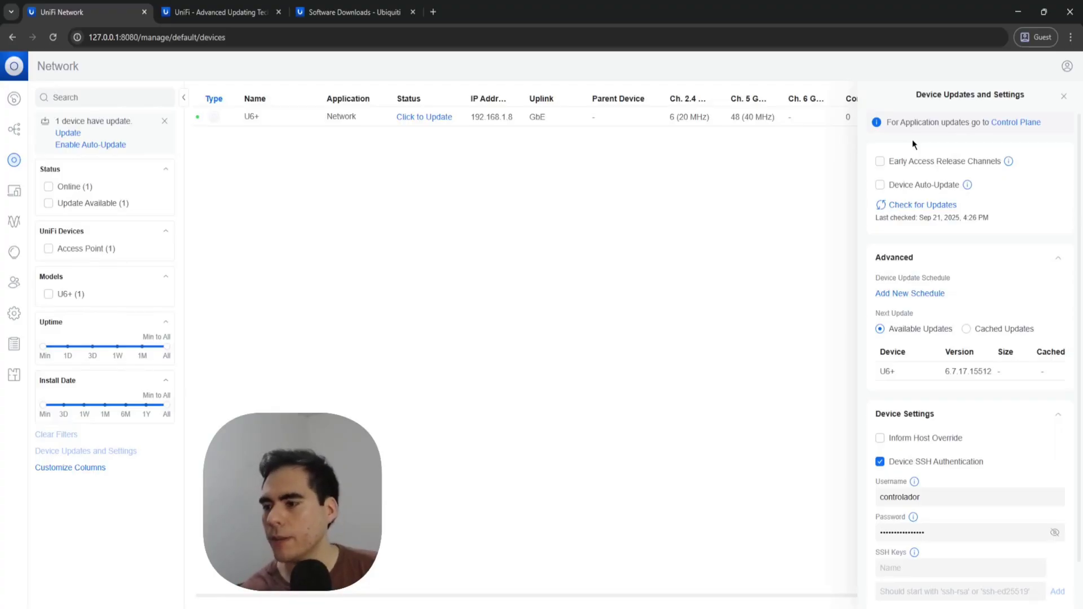
{"action": "left_click", "coordinate": [426, 118]}
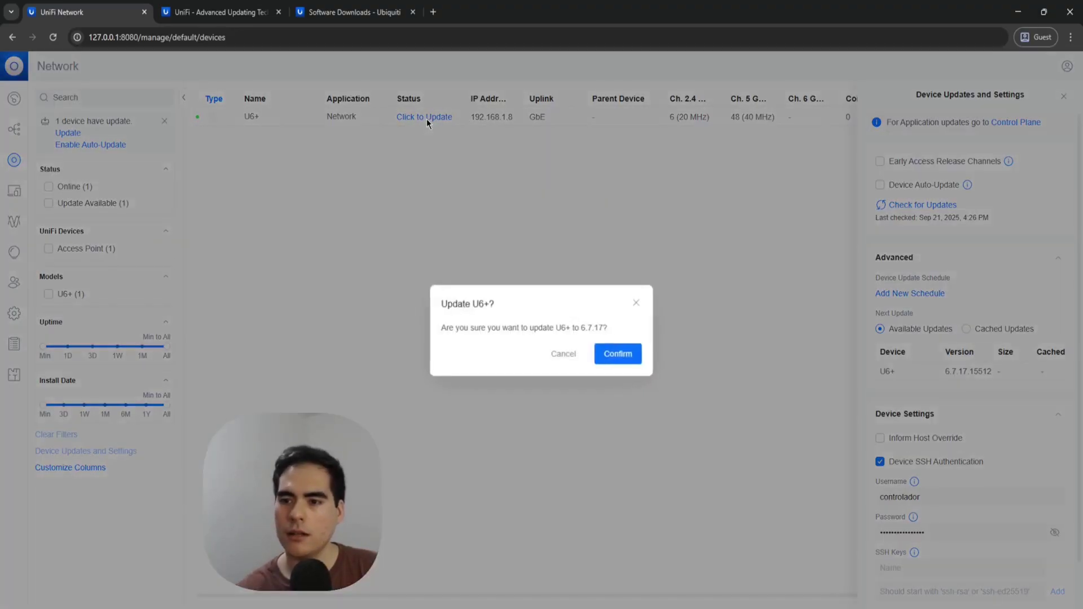
{"action": "left_click_drag", "start_coordinate": [580, 327], "coordinate": [605, 328]}
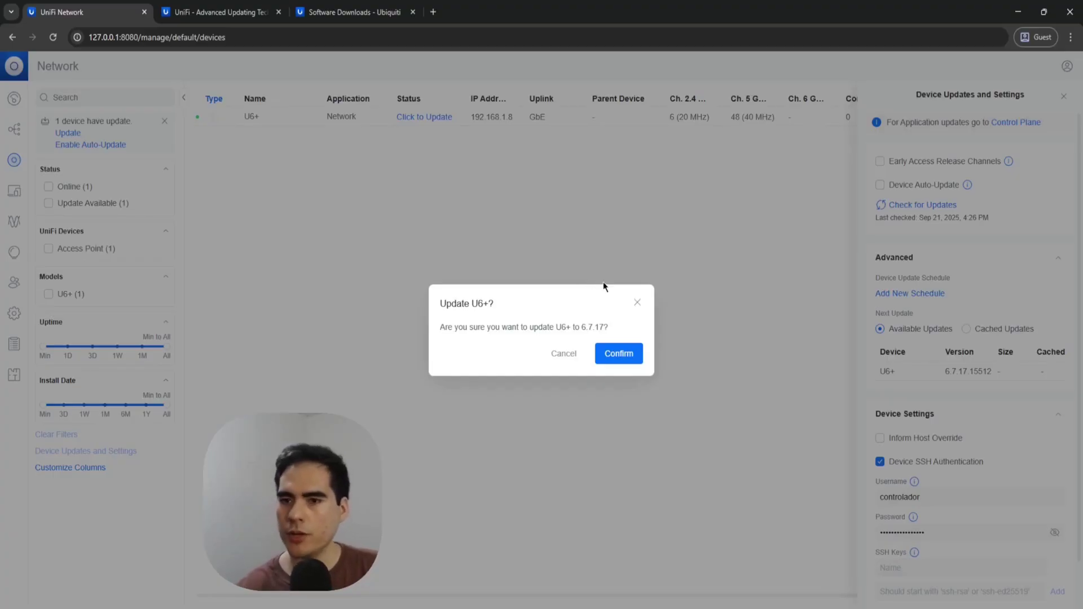
{"action": "left_click", "coordinate": [625, 356]}
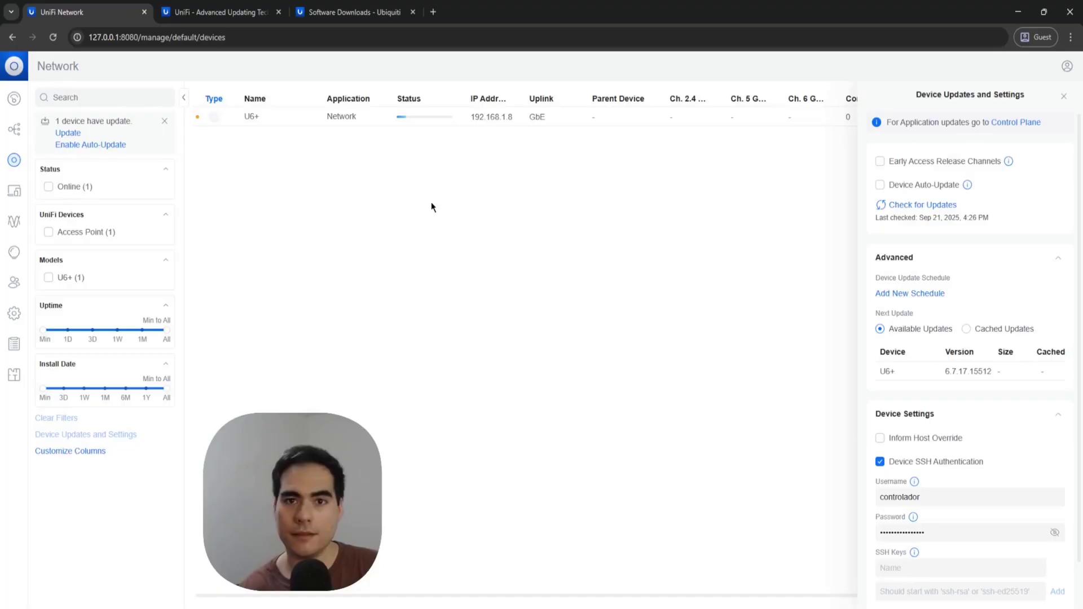
Search the Ubiquiti software downloads site for "u6+" and open the U6+ download page
{"action": "left_click", "coordinate": [351, 12]}
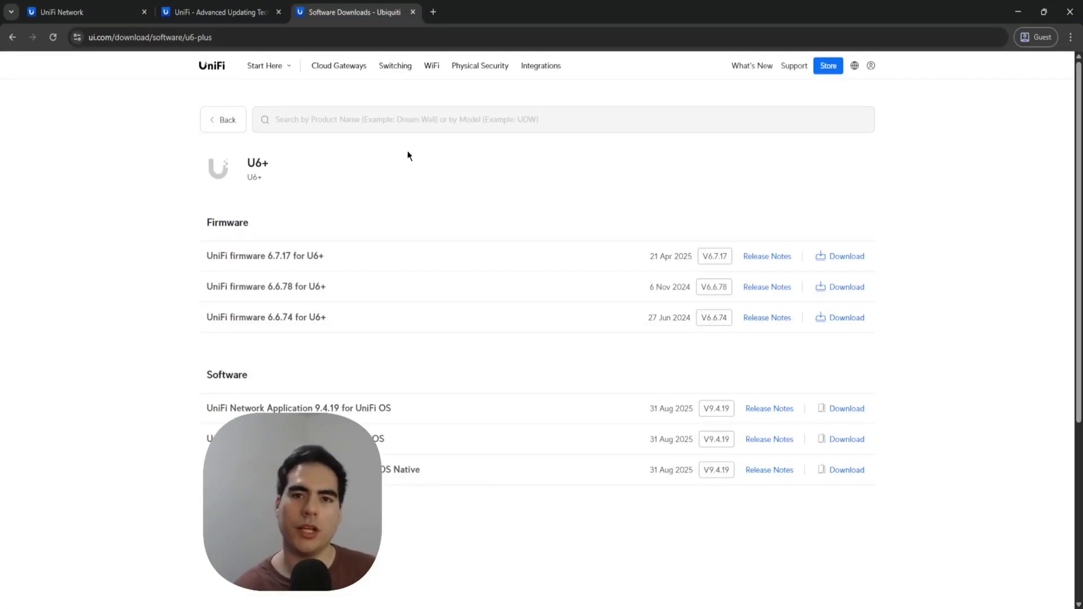
{"action": "left_click", "coordinate": [12, 37]}
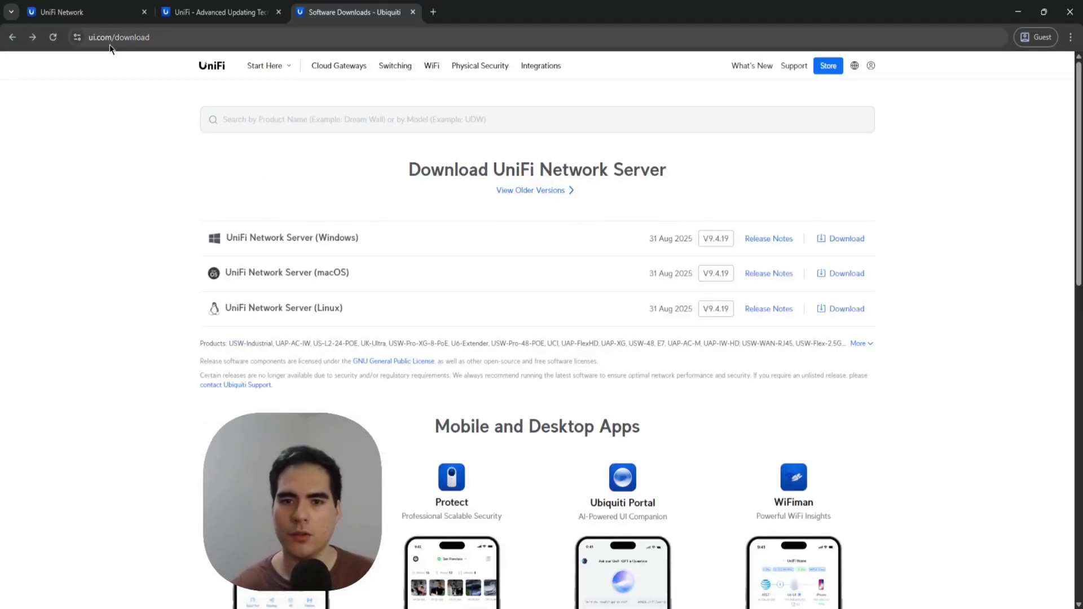
{"action": "left_click", "coordinate": [399, 116]}
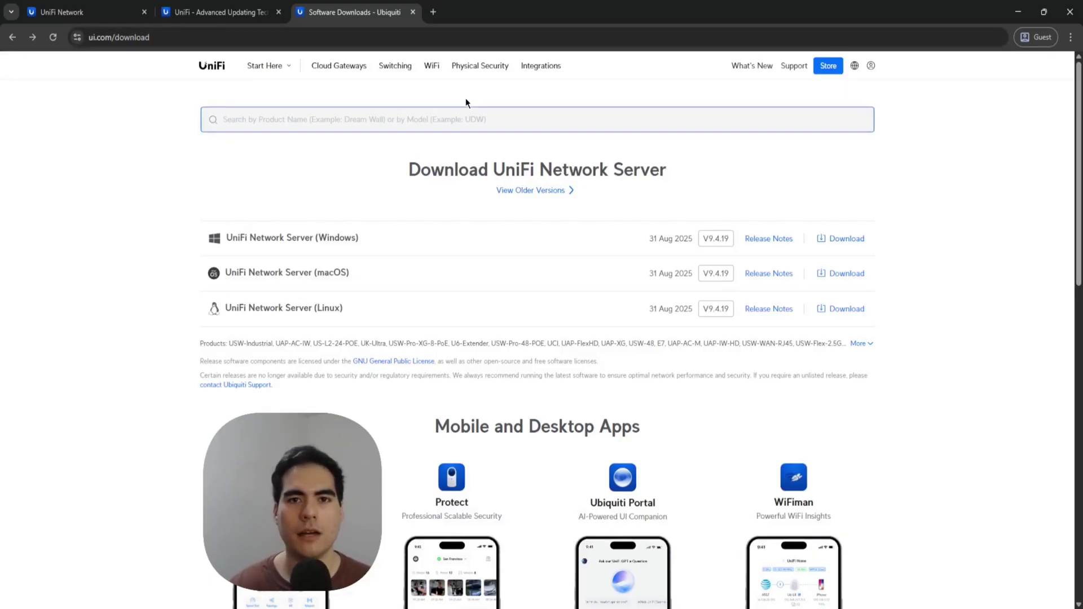
{"action": "mouse_move", "coordinate": [430, 67]}
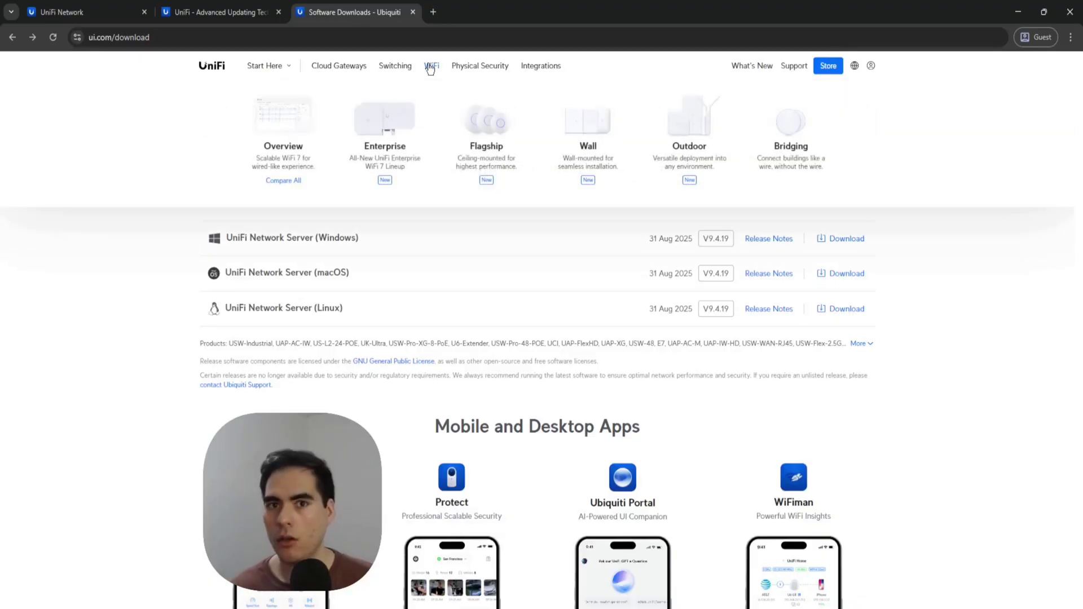
{"action": "left_click", "coordinate": [327, 119]}
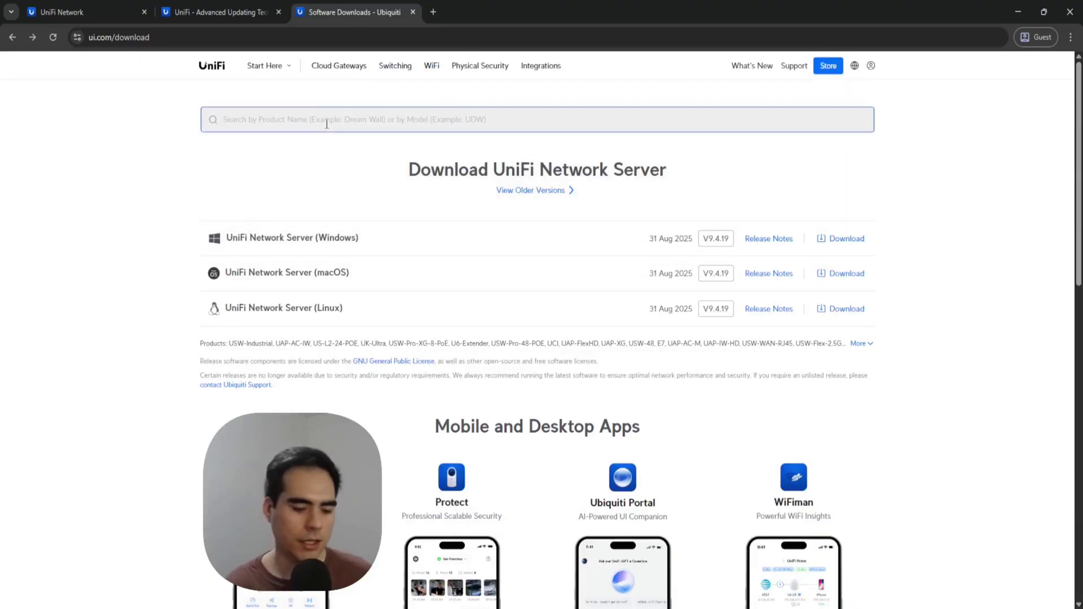
{"action": "type", "text": "u6+"}
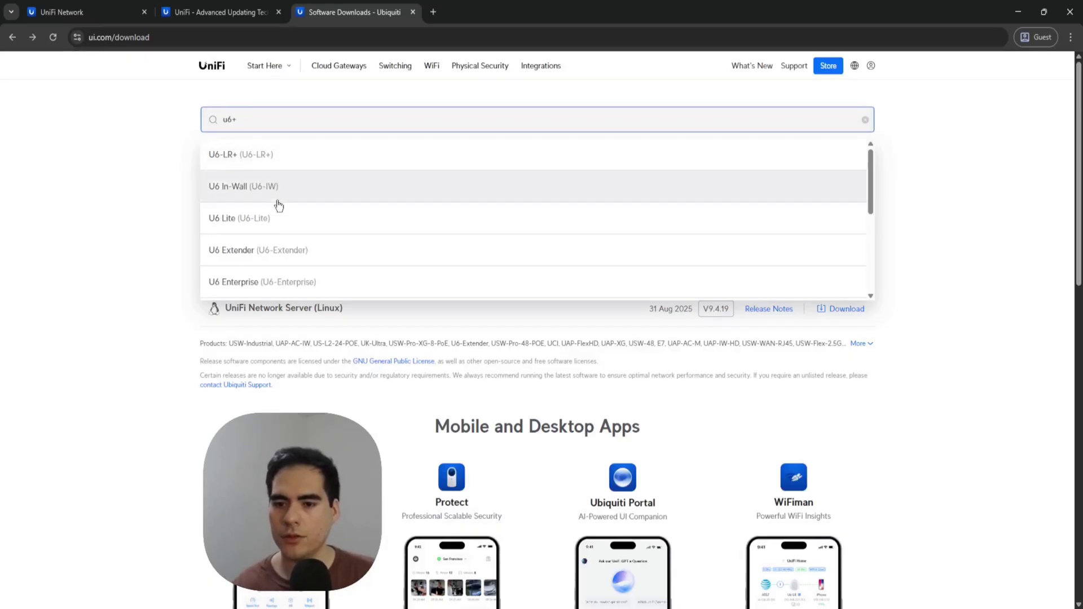
{"action": "scroll", "coordinate": [278, 200], "scroll_direction": "down", "scroll_amount": 2}
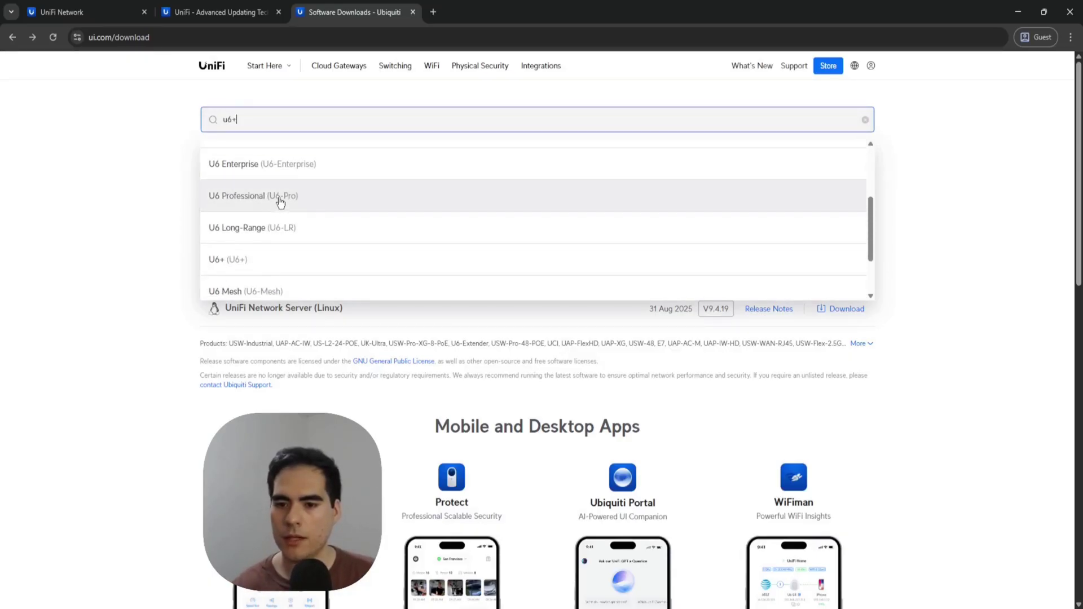
{"action": "left_click", "coordinate": [222, 264]}
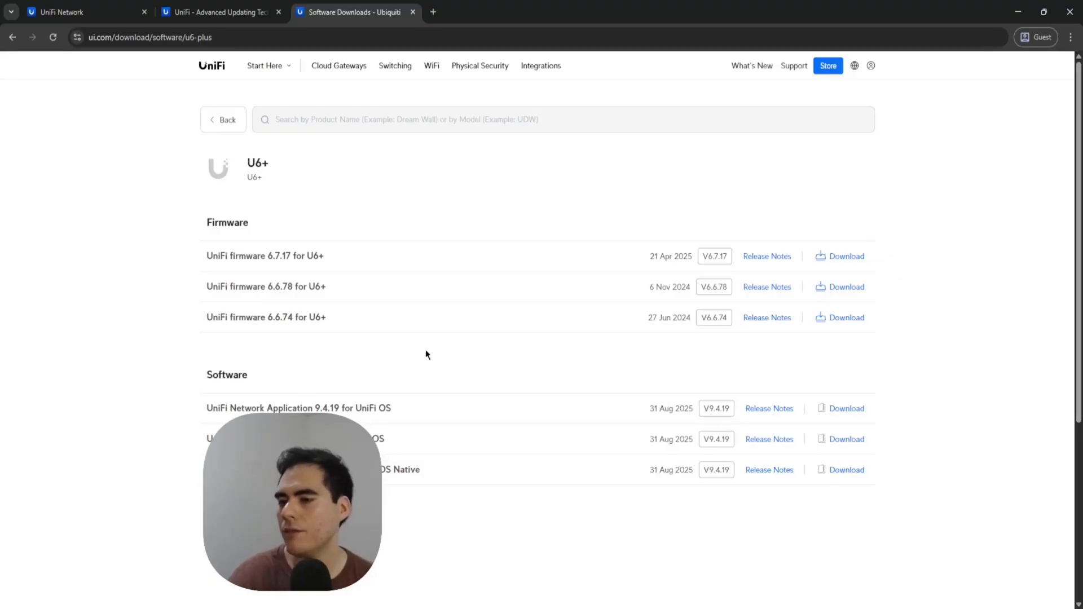
Compare the 6.6.74 and 6.7.17 firmware entries listed for the U6+
{"action": "left_click_drag", "start_coordinate": [266, 317], "coordinate": [339, 324]}
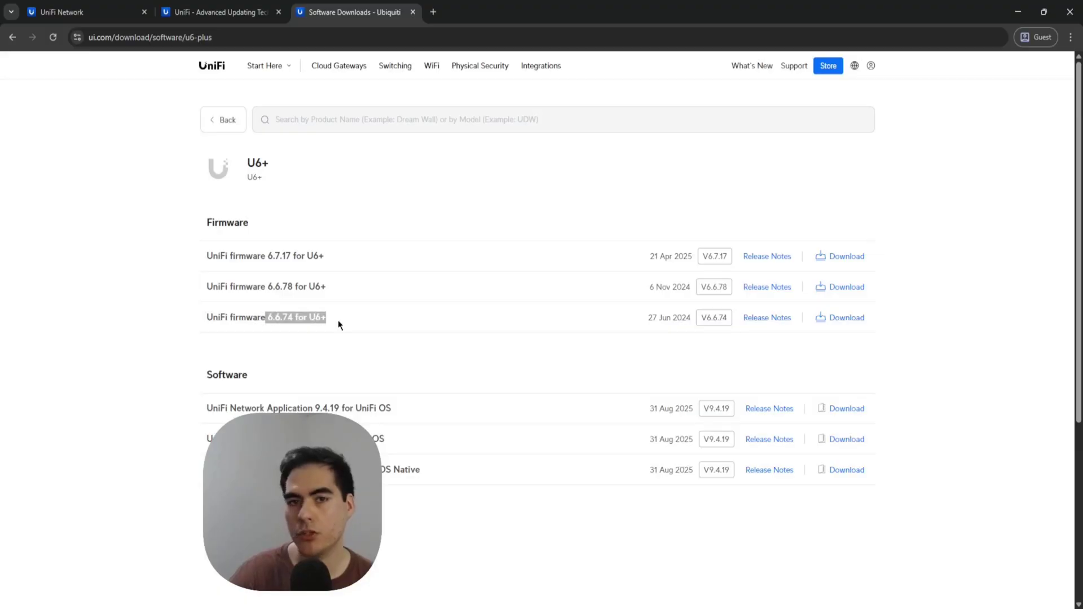
{"action": "left_click_drag", "start_coordinate": [264, 256], "coordinate": [330, 258]}
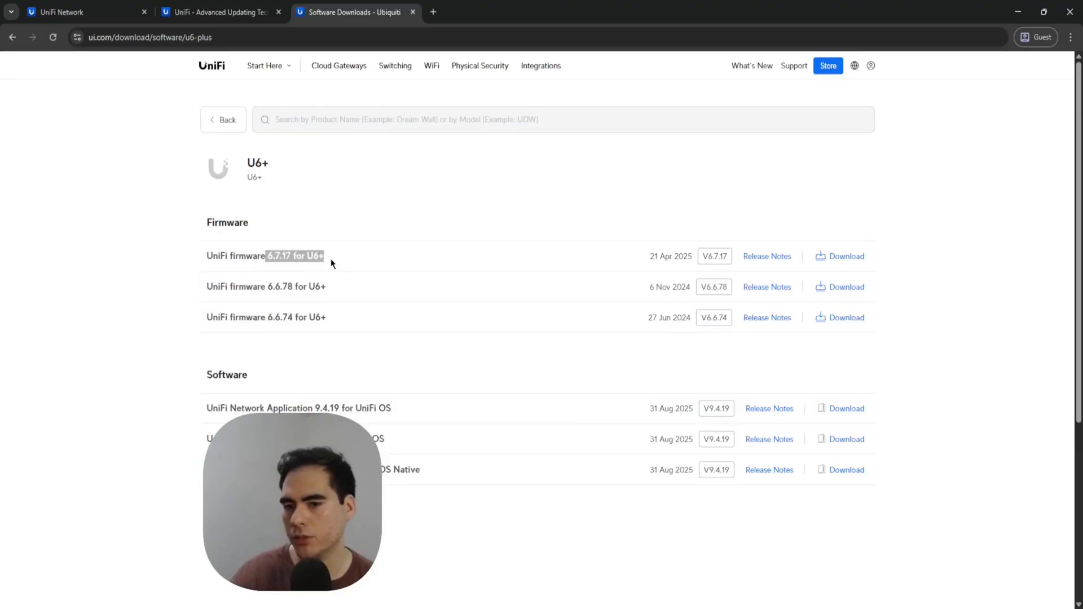
{"action": "left_click", "coordinate": [338, 257]}
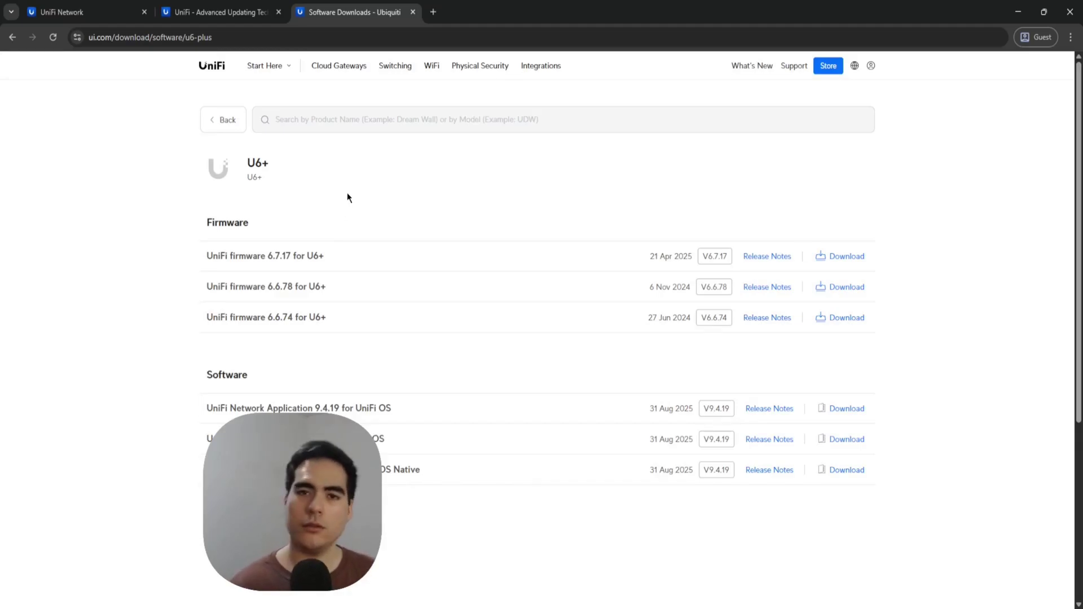
Return to the UniFi Network device list, close the update settings and check the U6+ access point's device version
{"action": "left_click", "coordinate": [90, 12]}
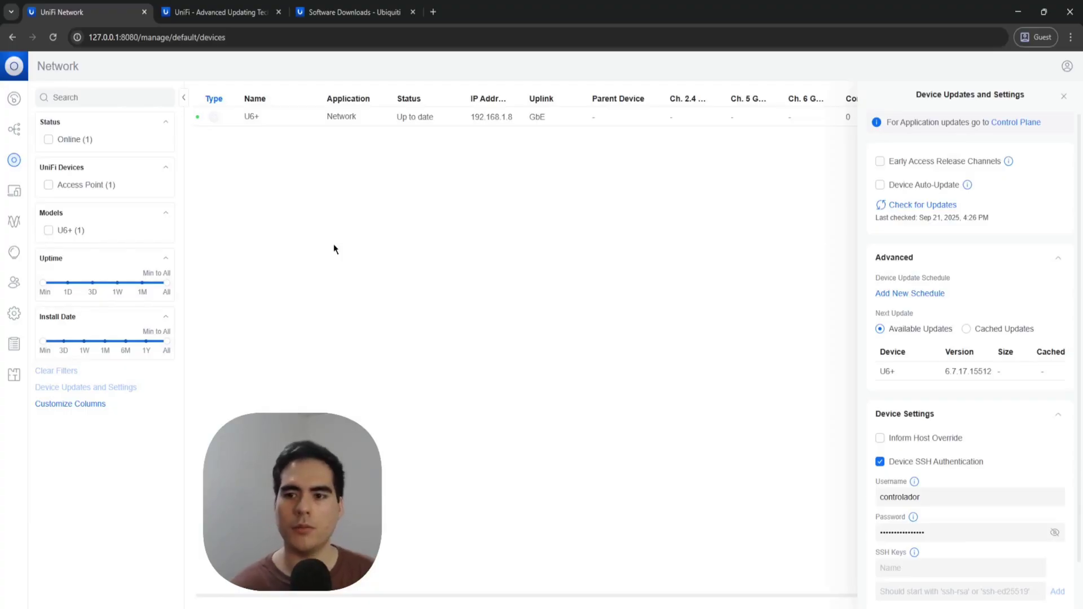
{"action": "left_click", "coordinate": [1062, 99]}
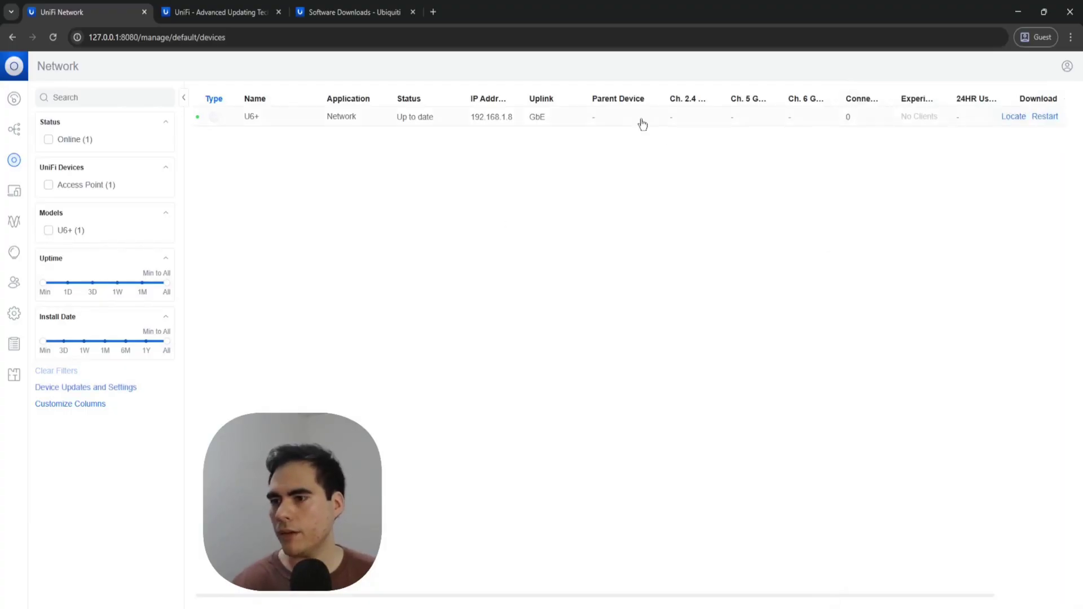
{"action": "left_click", "coordinate": [561, 123]}
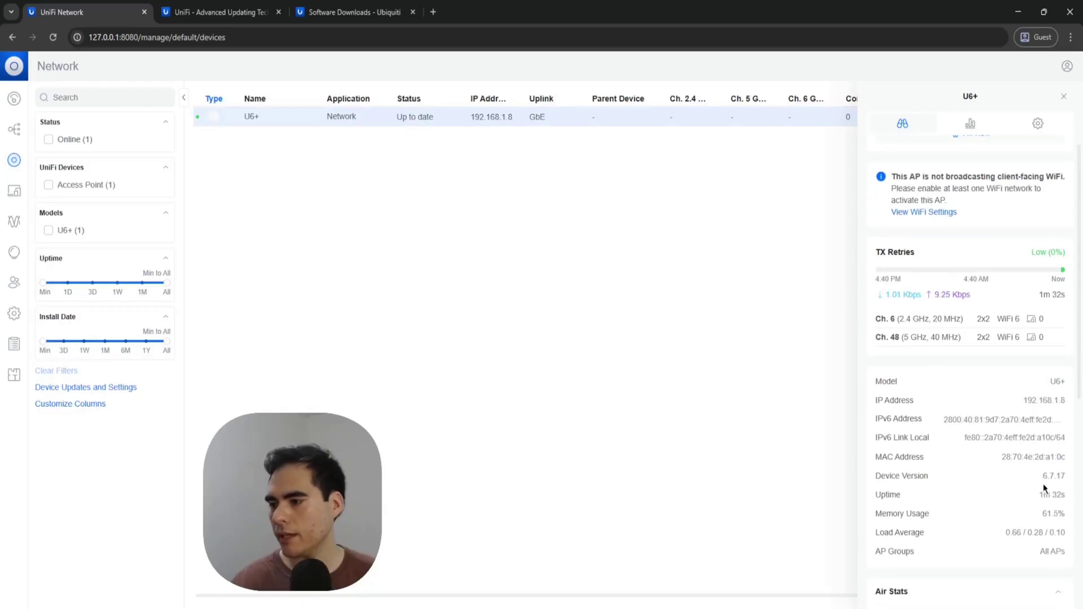
{"action": "left_click_drag", "start_coordinate": [1043, 476], "coordinate": [1067, 483]}
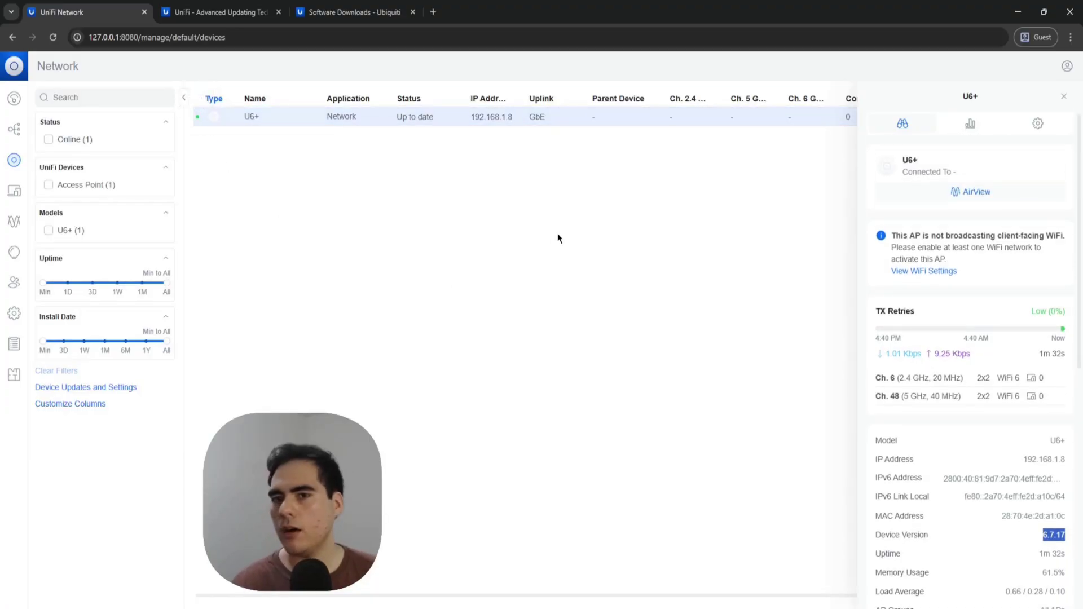
Read the section on updating via the device property panel in the UniFi Advanced Updating Techniques article
{"action": "left_click", "coordinate": [214, 12]}
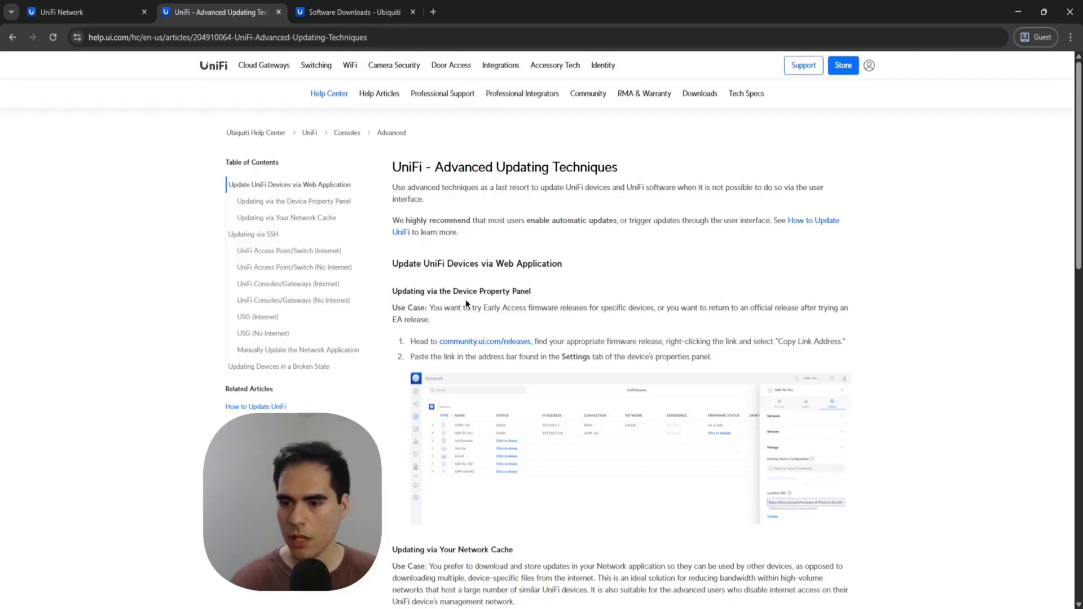
{"action": "left_click_drag", "start_coordinate": [393, 291], "coordinate": [516, 291]}
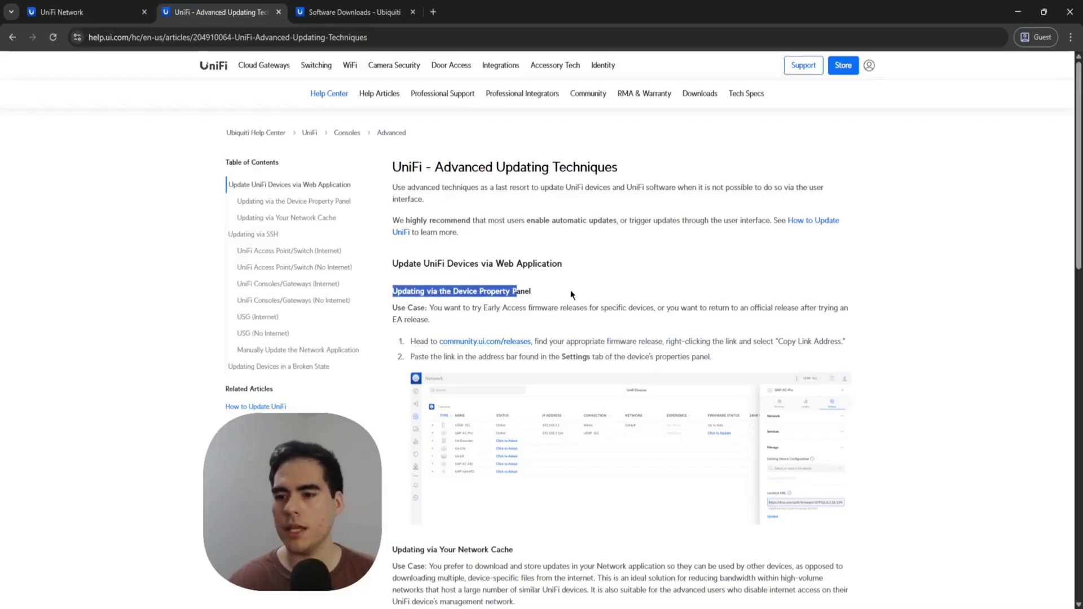
{"action": "left_click", "coordinate": [570, 290]}
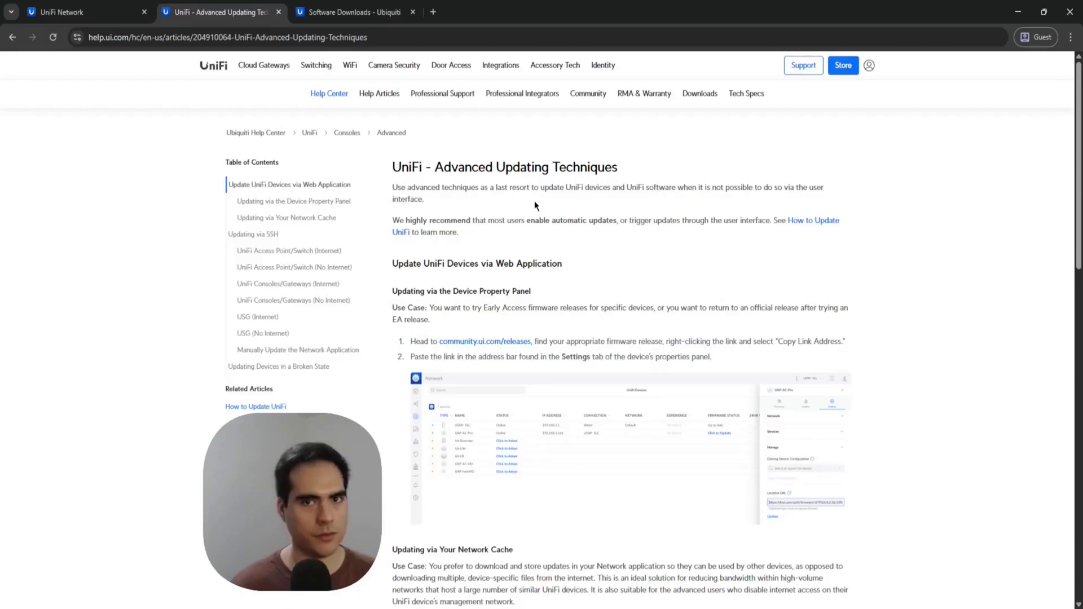
Revisit the U6+ downloads page, return to UniFi Network and open Manual Firmware Update in the U6+ device settings
{"action": "left_click", "coordinate": [384, 13]}
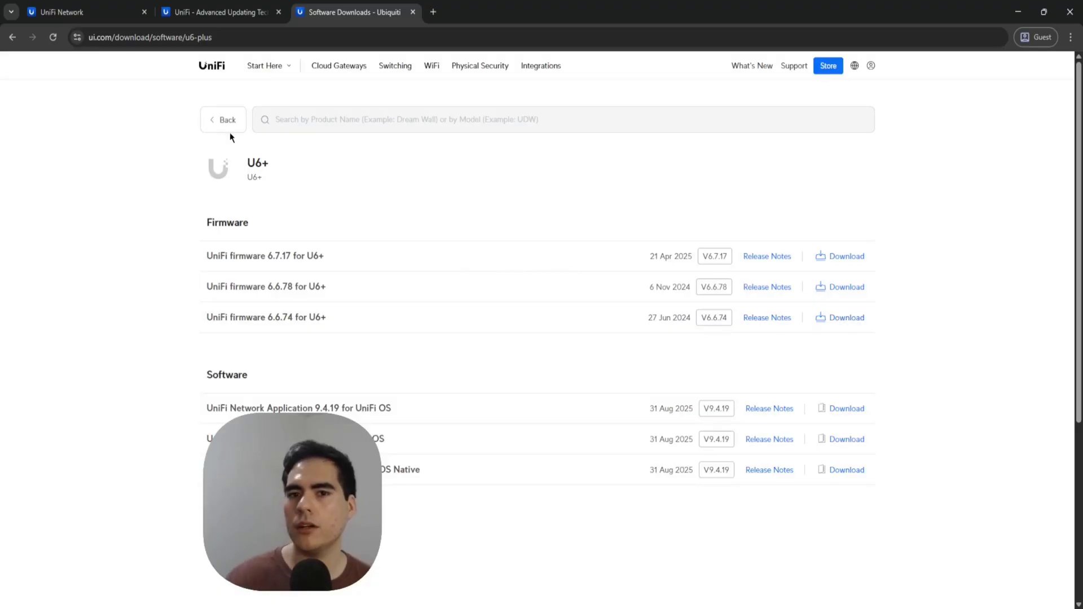
{"action": "key", "text": "ctrl+1"}
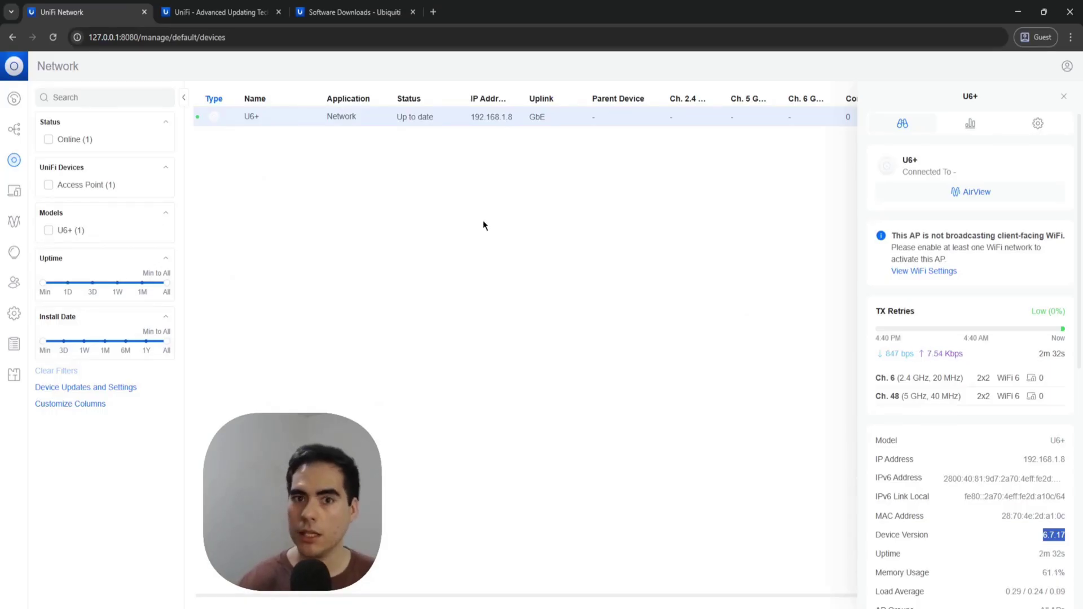
{"action": "left_click", "coordinate": [455, 137]}
{"action": "left_click", "coordinate": [1038, 123]}
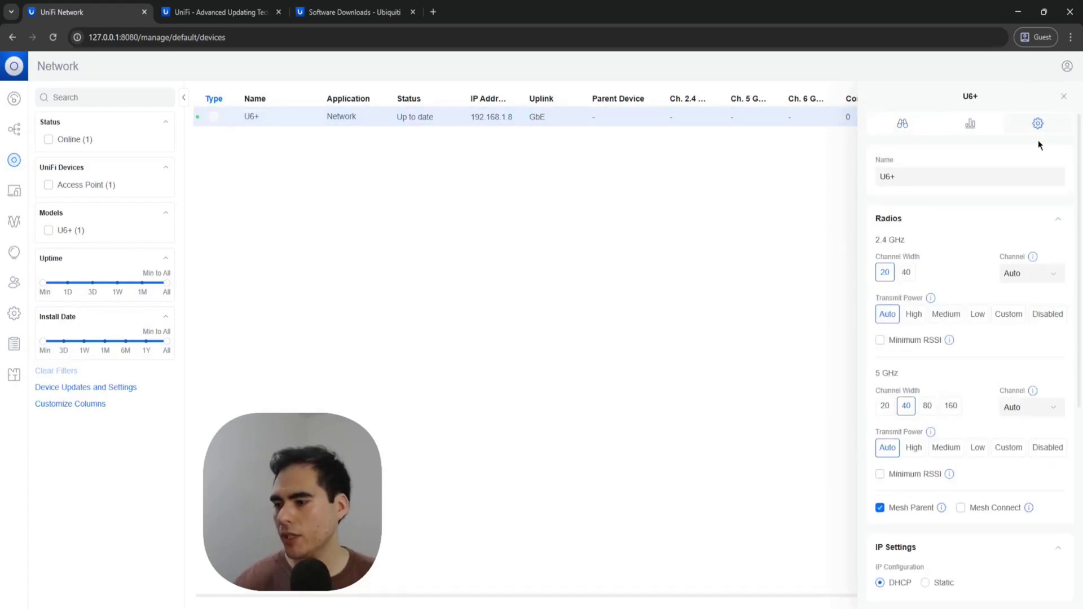
{"action": "scroll", "coordinate": [1020, 428], "scroll_direction": "down", "scroll_amount": 2}
{"action": "scroll", "coordinate": [1019, 430], "scroll_direction": "down", "scroll_amount": 4}
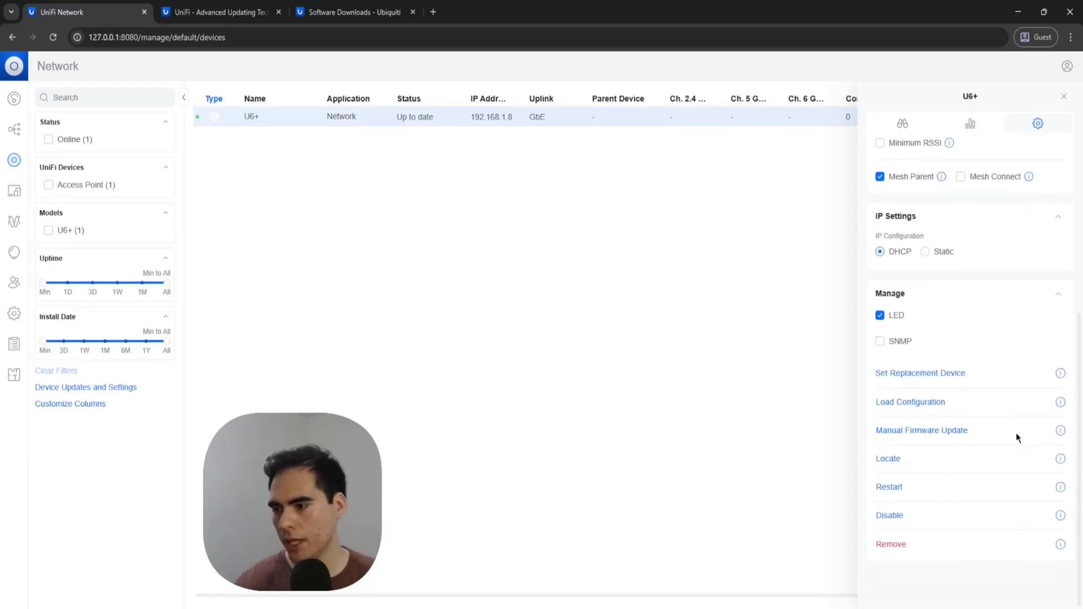
{"action": "left_click", "coordinate": [955, 433]}
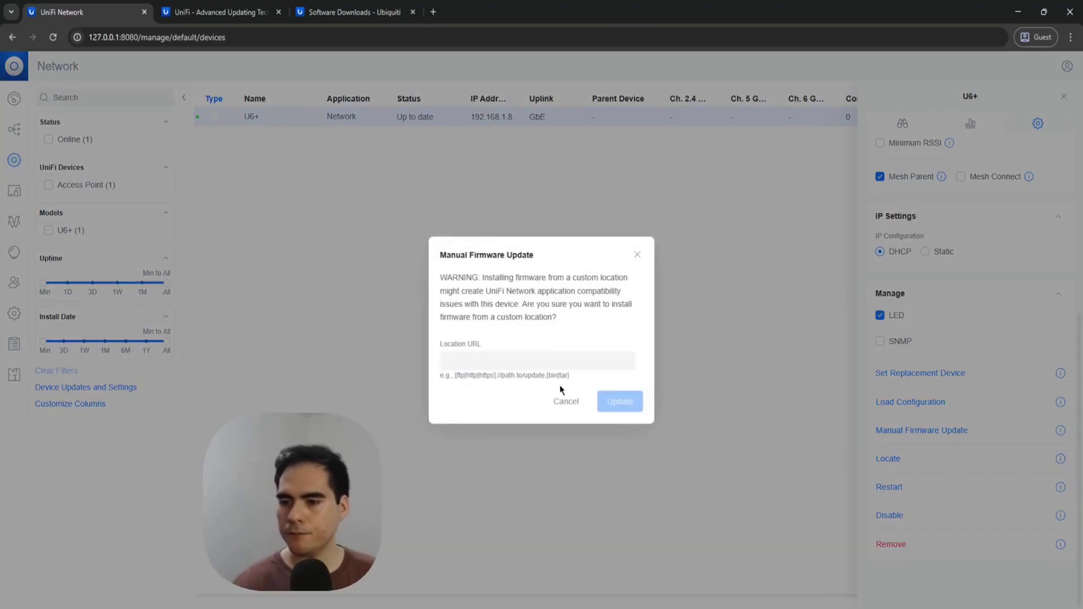
Paste the firmware link ending in BZ.MT7981_6.6.74+15341.240612.1153.bin as the location URL and start the update
{"action": "left_click", "coordinate": [601, 360]}
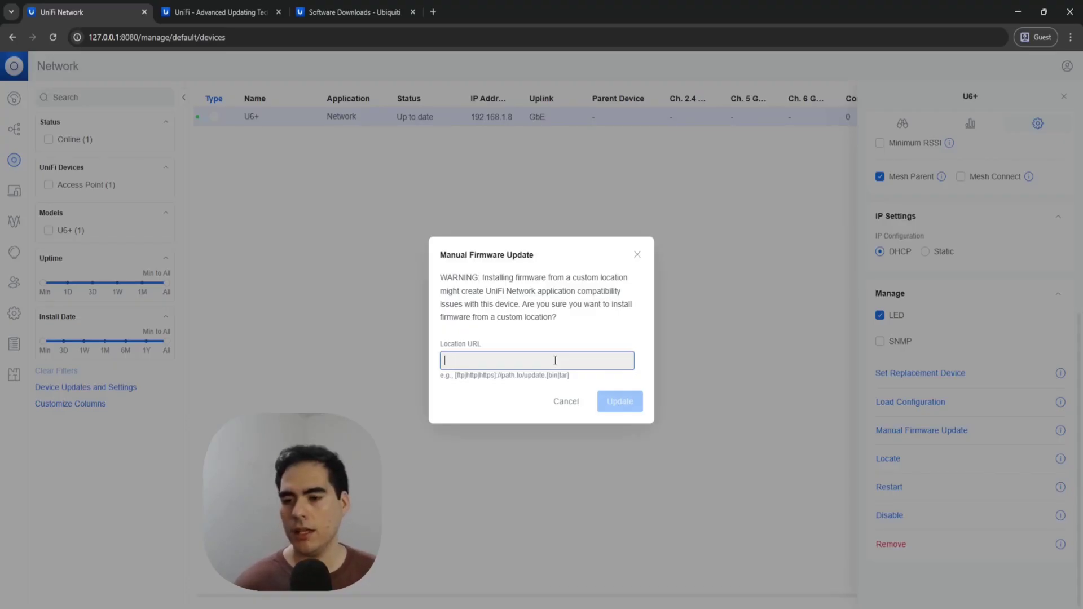
{"action": "key", "text": "ctrl+v"}
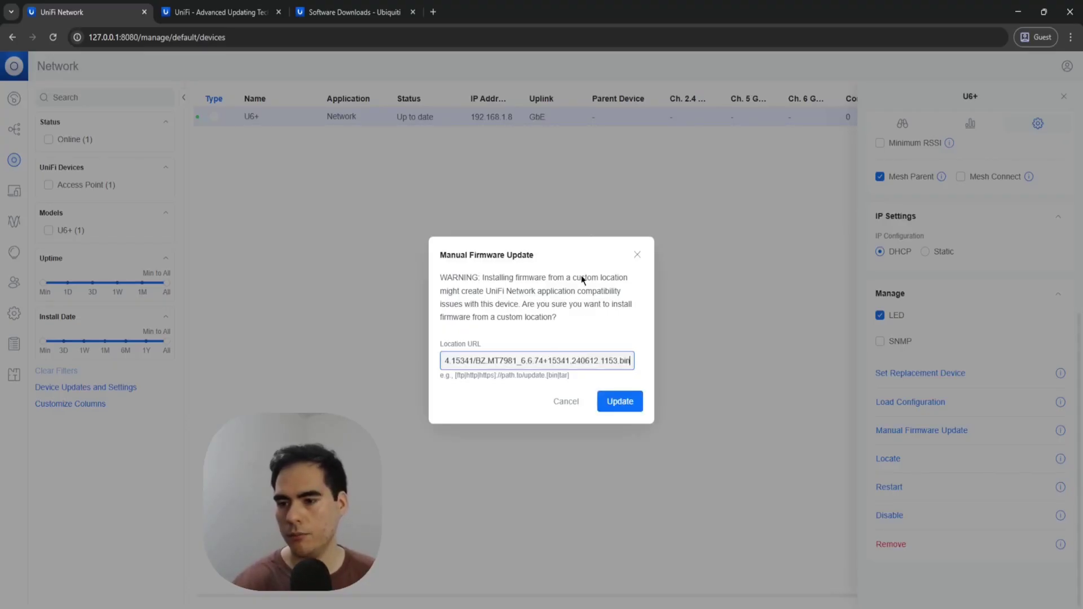
{"action": "left_click", "coordinate": [620, 401]}
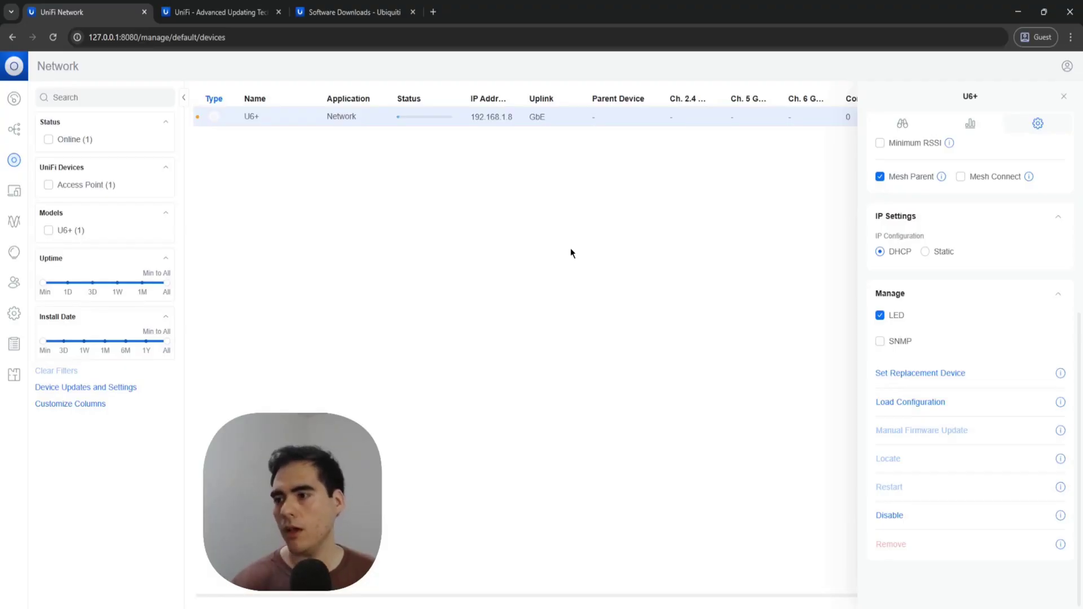
Go back to the U6+ overview and check the device version during the firmware update
{"action": "scroll", "coordinate": [1049, 316], "scroll_direction": "up", "scroll_amount": 10}
{"action": "left_click", "coordinate": [902, 123]}
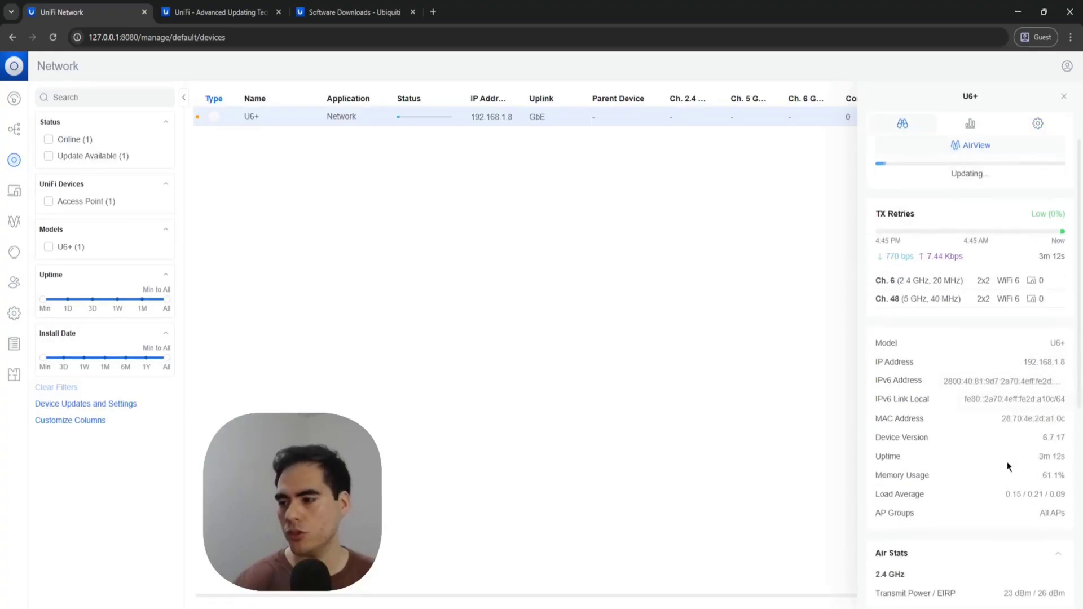
{"action": "scroll", "coordinate": [1008, 465], "scroll_direction": "down", "scroll_amount": 1}
{"action": "left_click_drag", "start_coordinate": [1041, 367], "coordinate": [1066, 367]}
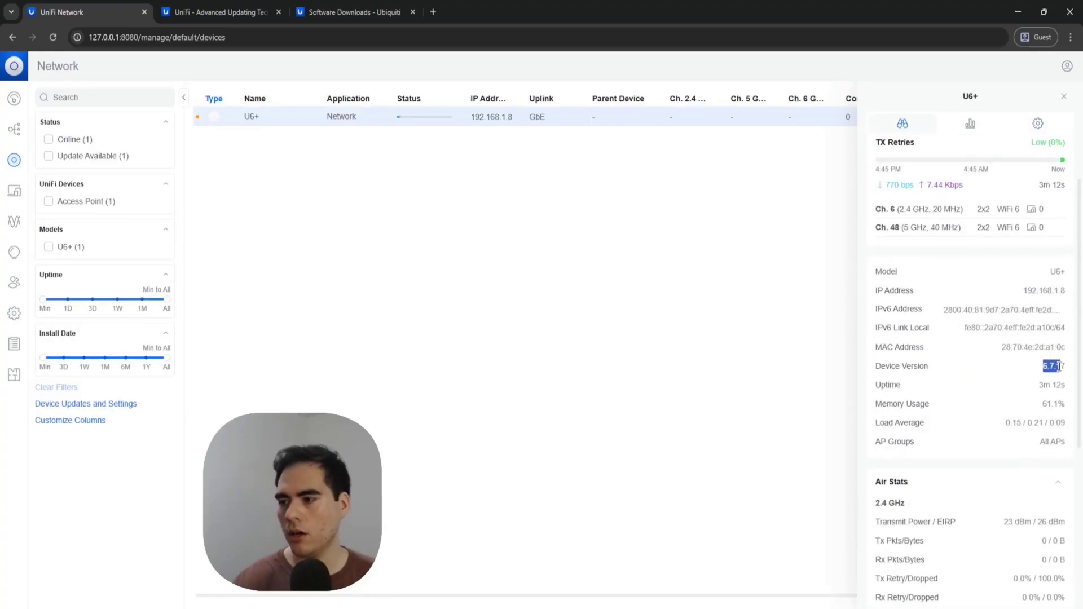
Read the section on updating via your network cache in the UniFi Advanced Updating Techniques article
{"action": "left_click", "coordinate": [698, 317]}
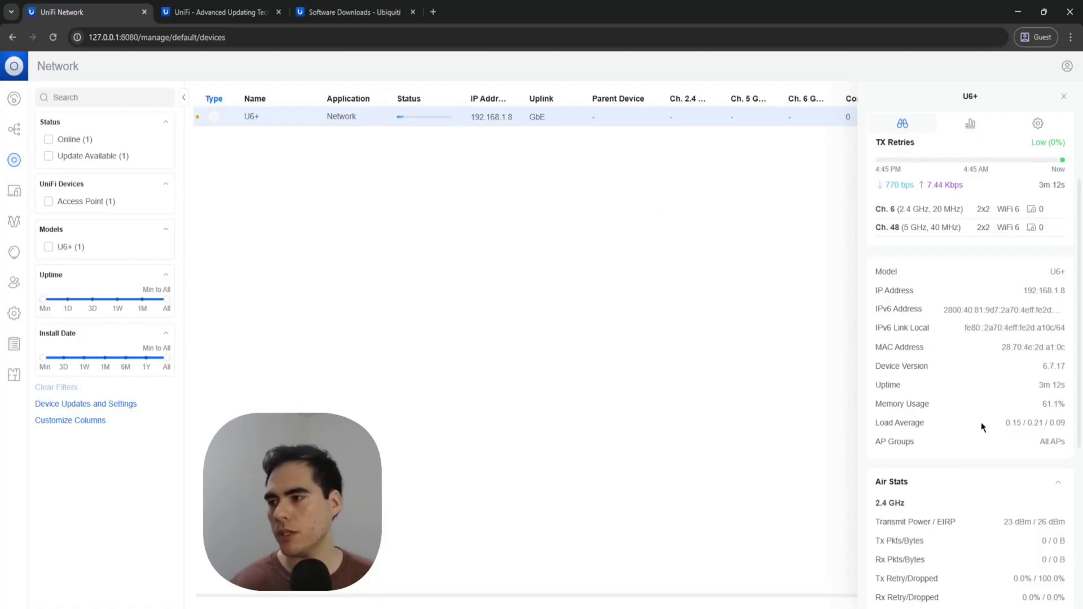
{"action": "scroll", "coordinate": [983, 420], "scroll_direction": "up", "scroll_amount": 1}
{"action": "left_click", "coordinate": [1037, 123]}
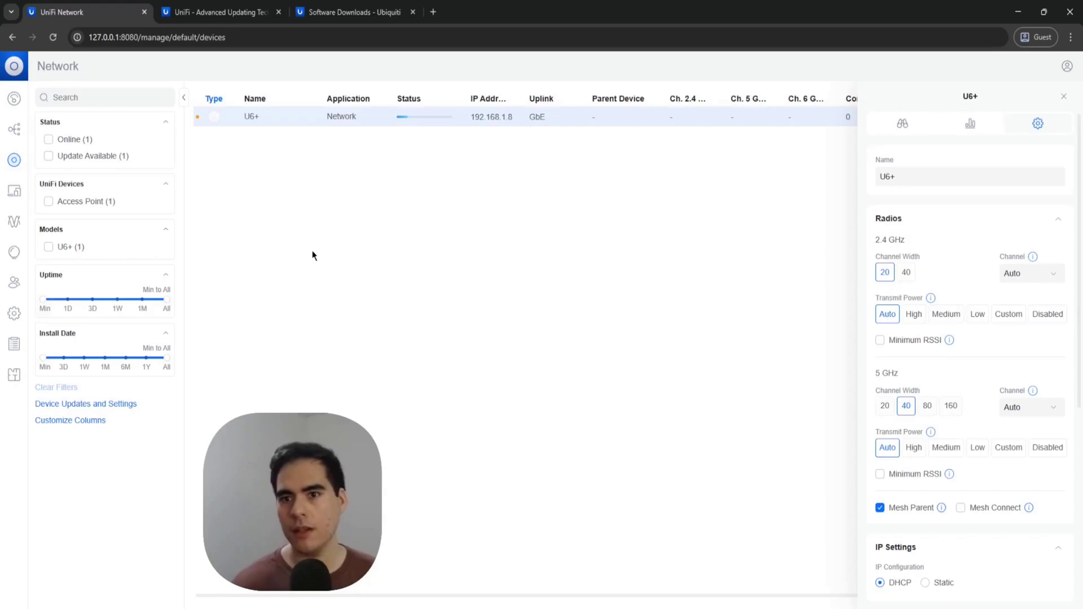
{"action": "left_click", "coordinate": [216, 12]}
{"action": "scroll", "coordinate": [580, 397], "scroll_direction": "down", "scroll_amount": 3}
{"action": "scroll", "coordinate": [578, 395], "scroll_direction": "down", "scroll_amount": 5}
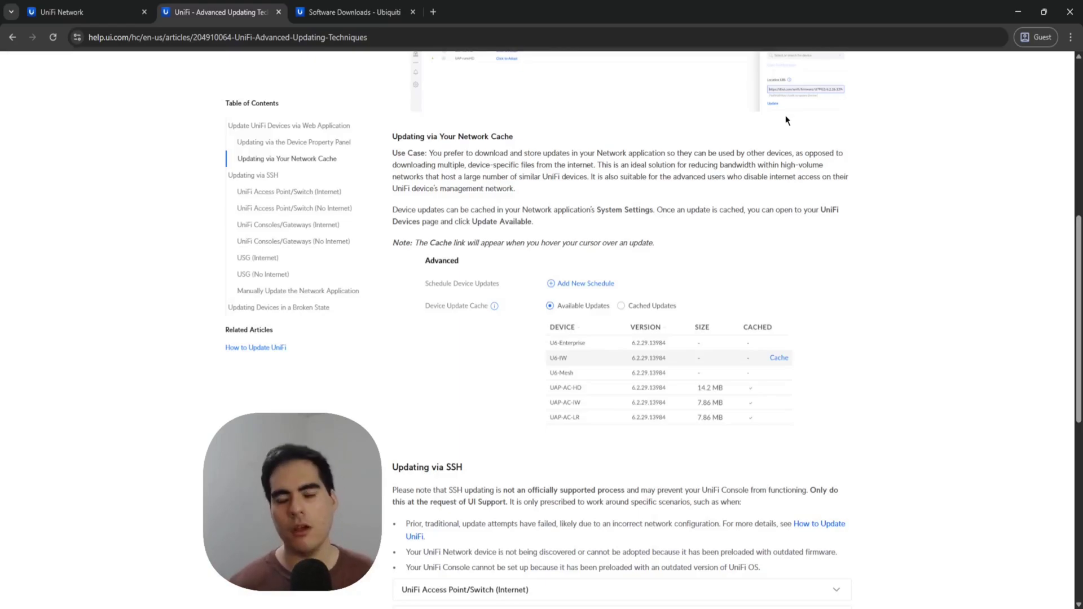
Return to UniFi Network and cache the available U6+ update 6.7.17.15512 in Device Updates and Settings
{"action": "left_click", "coordinate": [115, 13]}
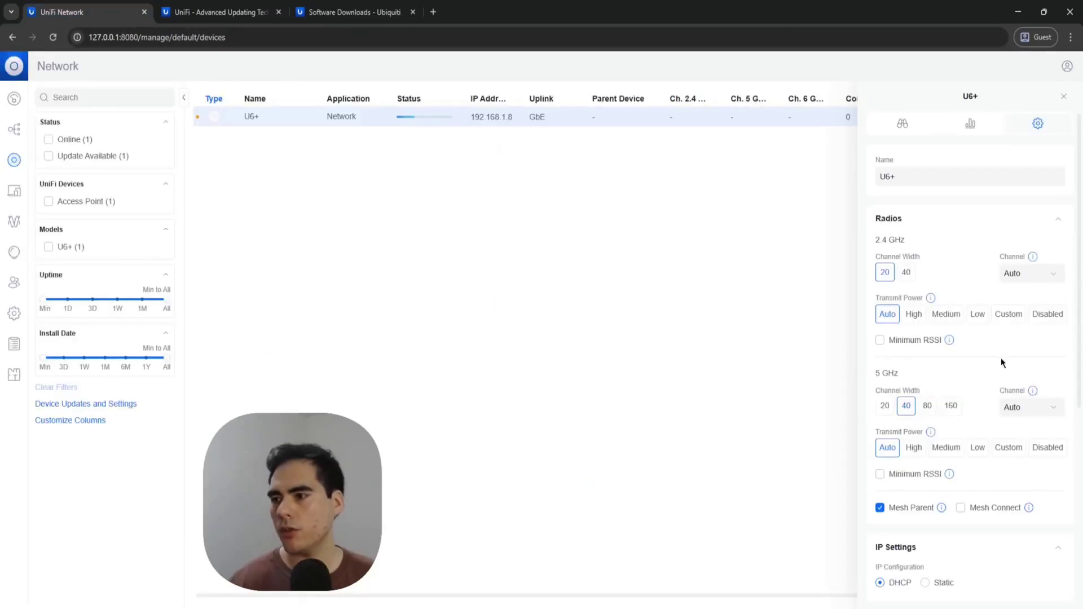
{"action": "left_click", "coordinate": [72, 408]}
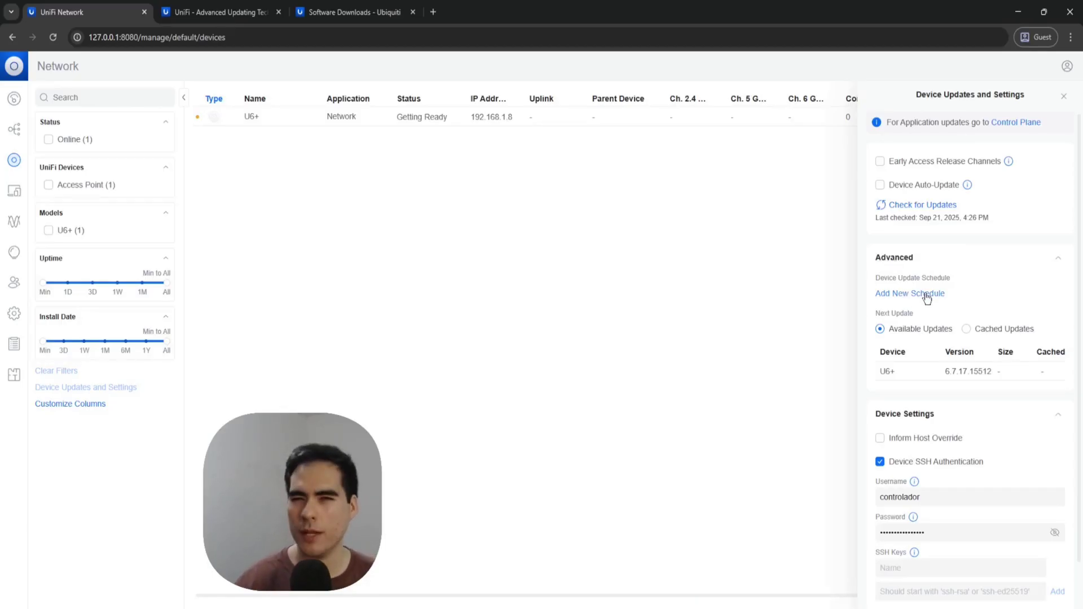
{"action": "mouse_move", "coordinate": [912, 373]}
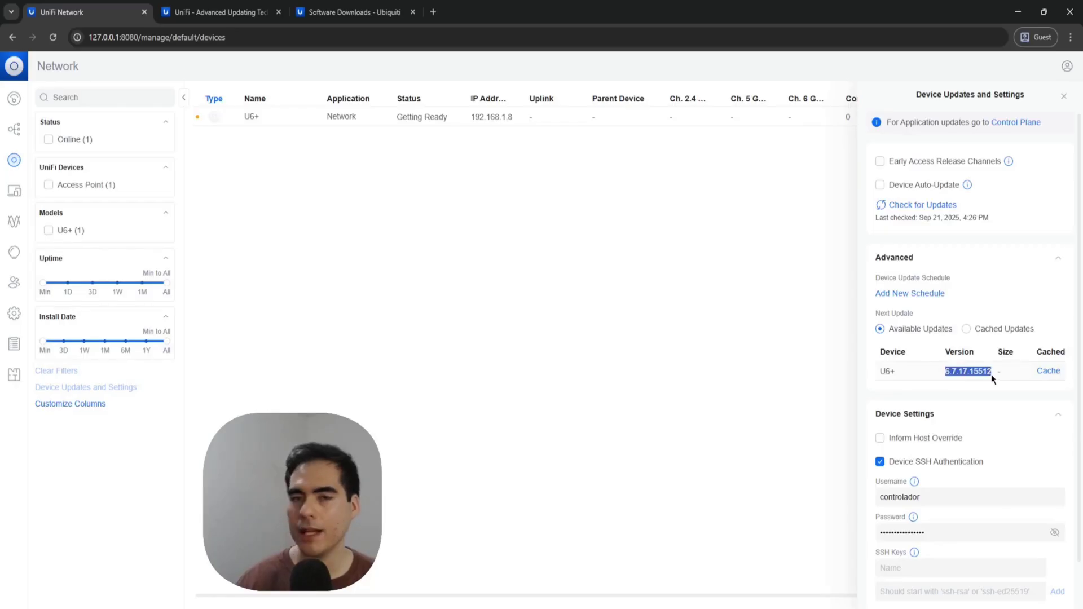
{"action": "scroll", "coordinate": [1027, 397], "scroll_direction": "down", "scroll_amount": 1}
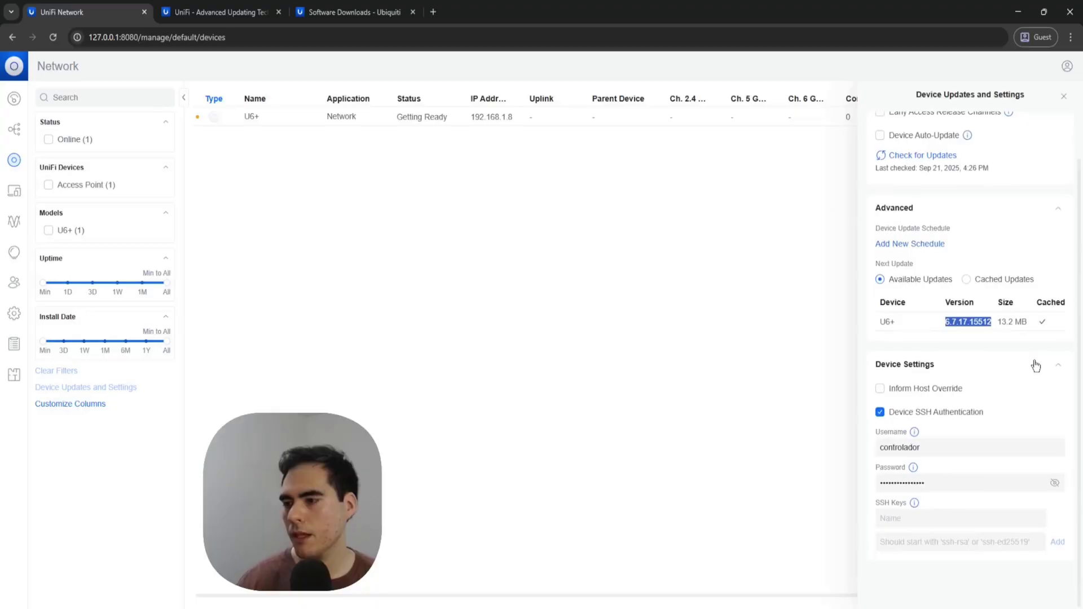
{"action": "mouse_move", "coordinate": [1050, 332]}
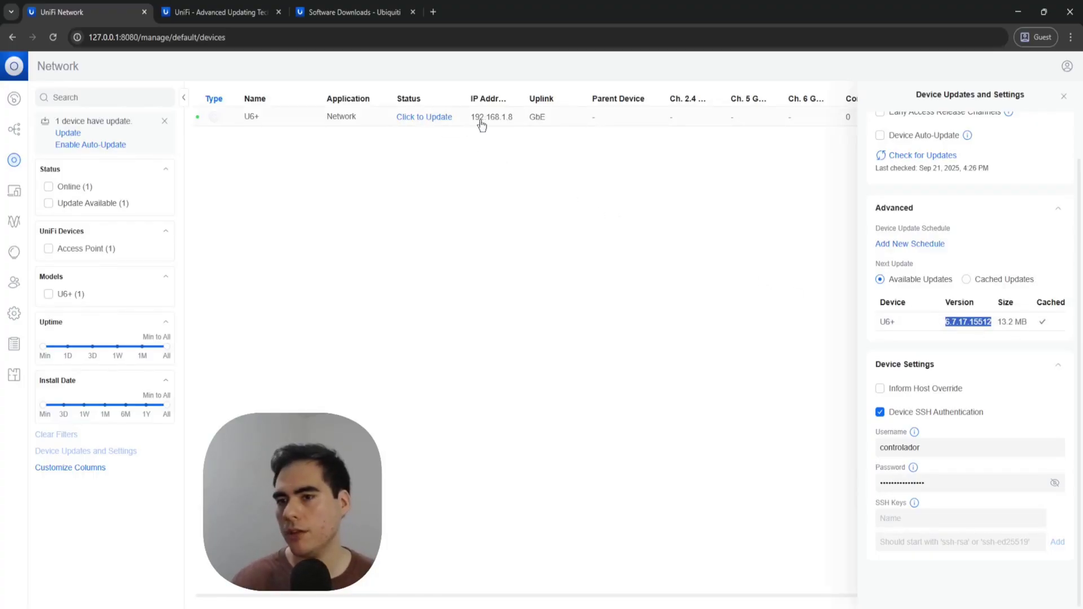
Check the installed device version in the U6+ access point's overview
{"action": "left_click", "coordinate": [507, 120]}
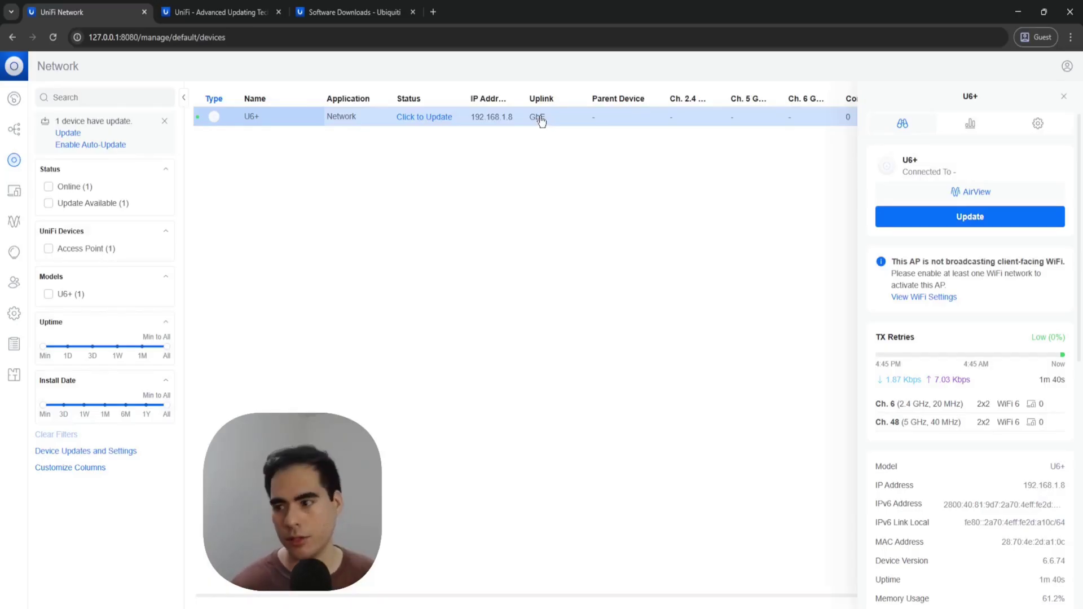
{"action": "scroll", "coordinate": [1032, 493], "scroll_direction": "down", "scroll_amount": 2}
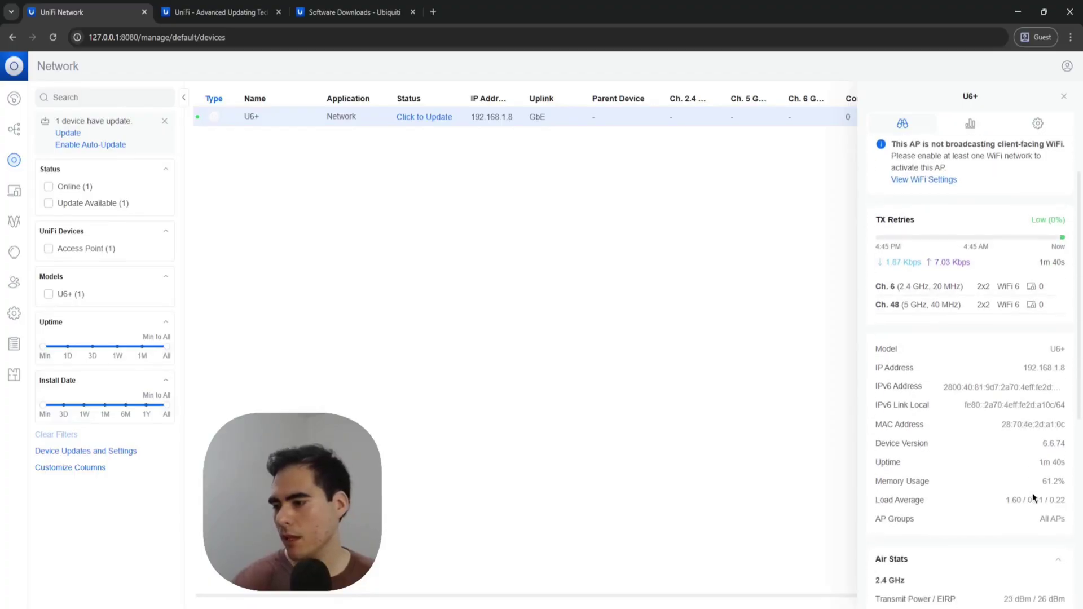
{"action": "double_click", "coordinate": [1050, 443]}
{"action": "left_click", "coordinate": [1049, 446]}
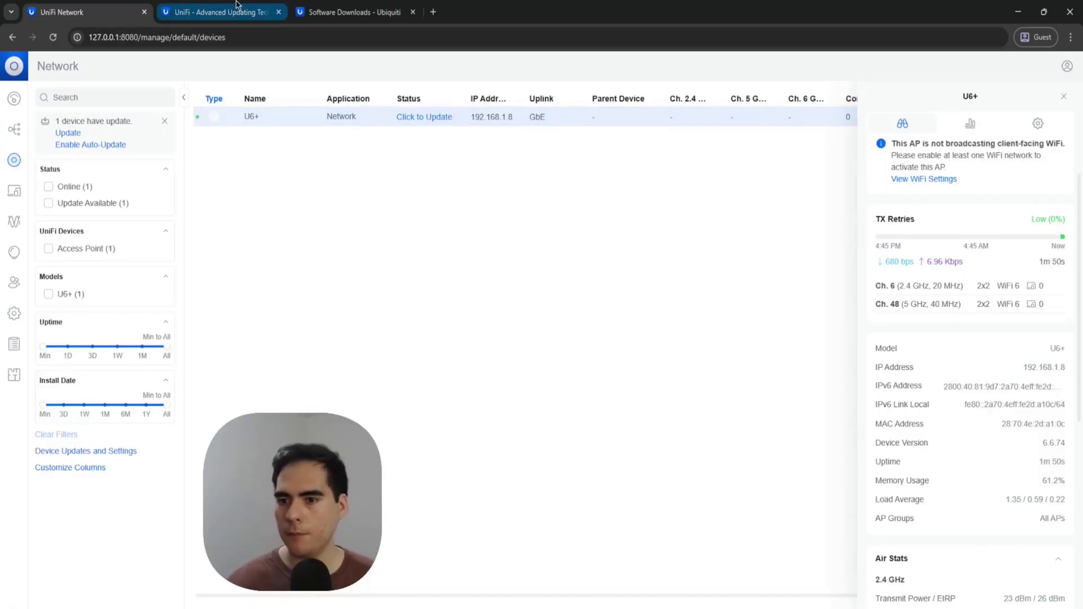
{"action": "scroll", "coordinate": [956, 347], "scroll_direction": "up", "scroll_amount": 2}
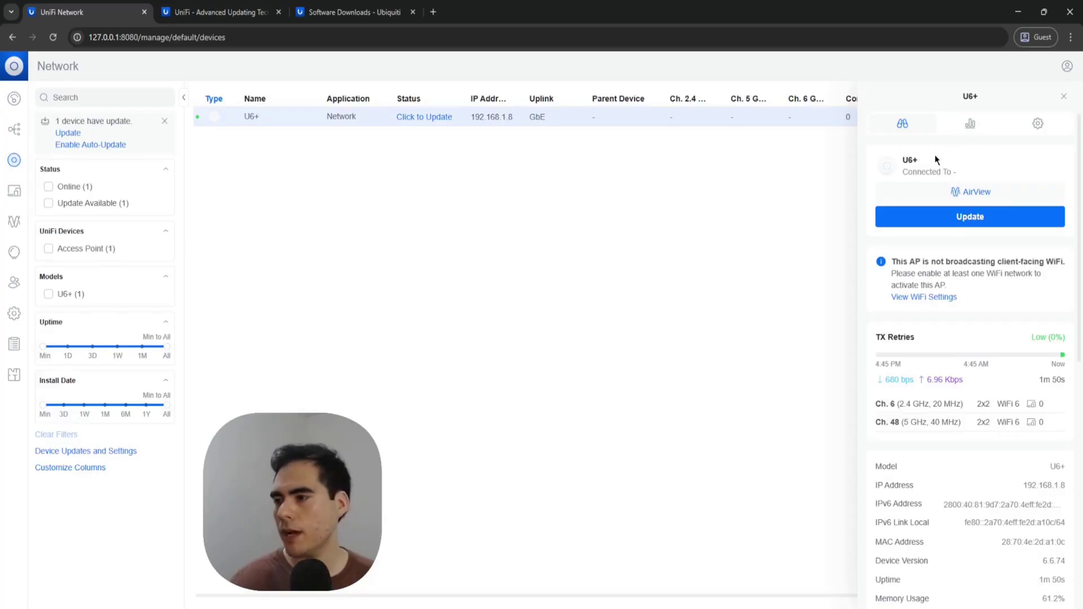
Start a new device update schedule named Ring 1 and look at its start time options
{"action": "left_click", "coordinate": [77, 453]}
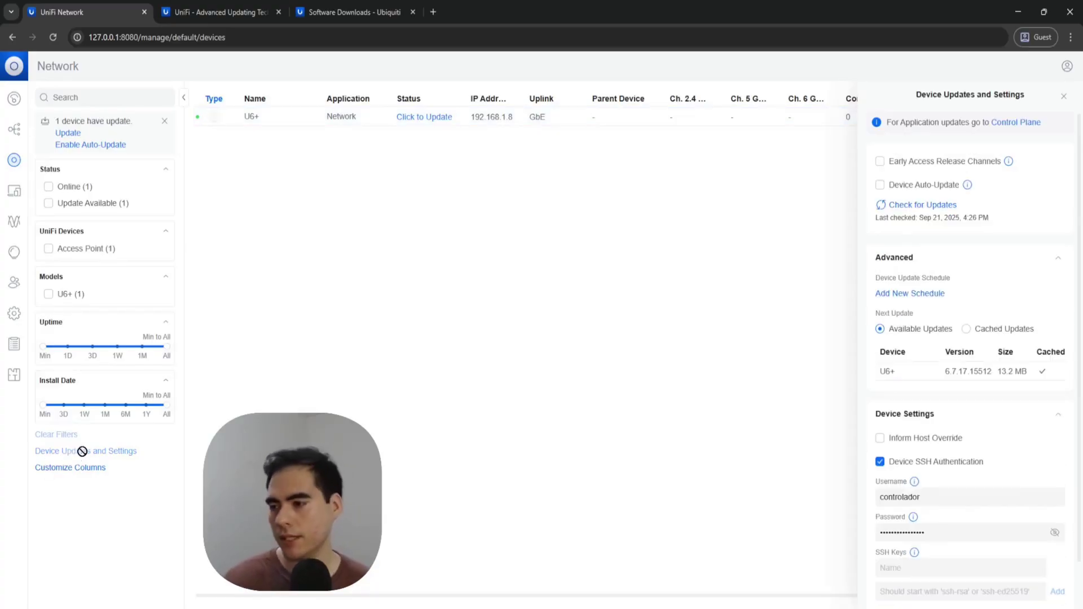
{"action": "left_click", "coordinate": [921, 293]}
{"action": "left_click", "coordinate": [512, 295]}
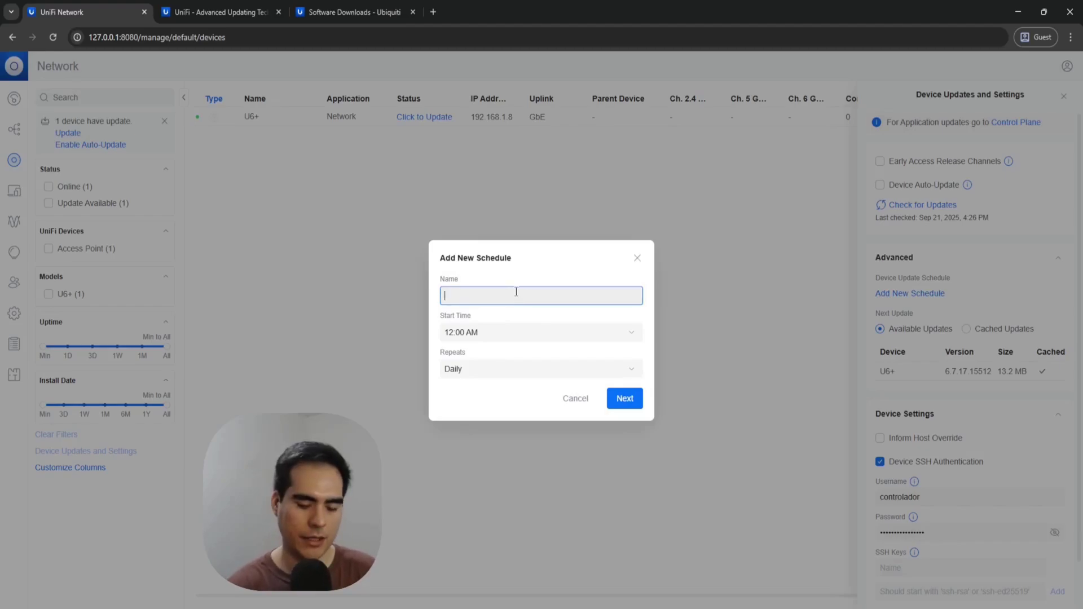
{"action": "type", "text": "Ring 1"}
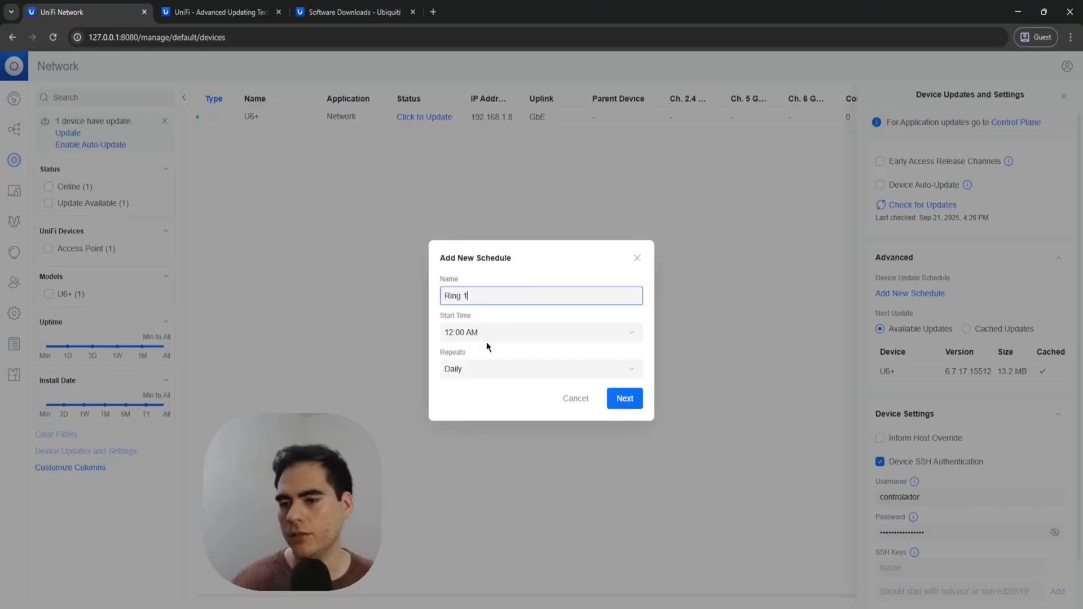
{"action": "left_click", "coordinate": [486, 340]}
{"action": "left_click", "coordinate": [505, 355]}
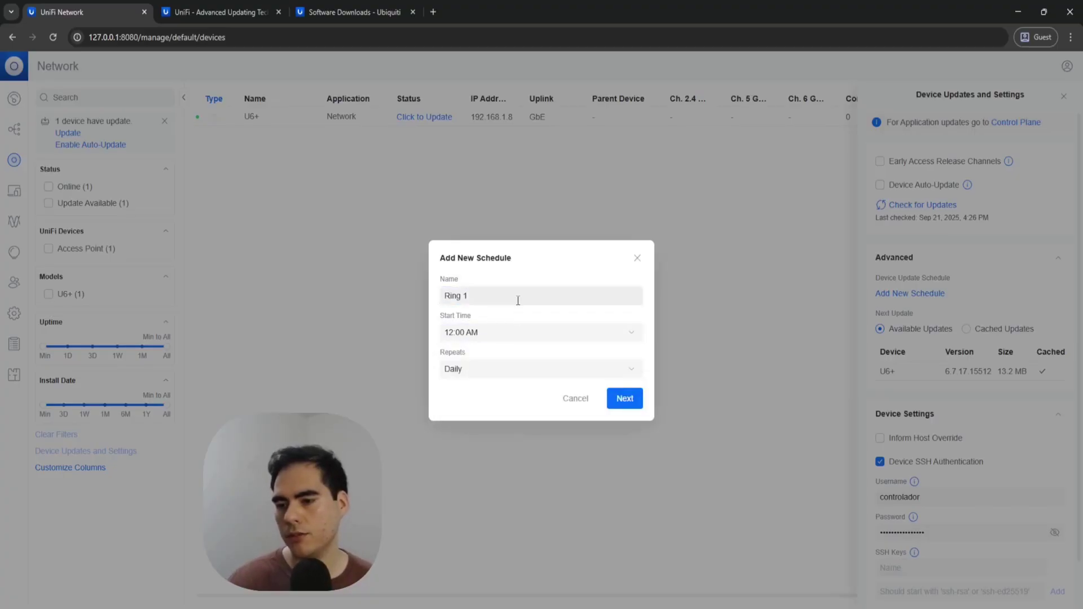
Set the Ring 1 schedule to Advanced repeat every 1 day, view its device selection and close it without saving
{"action": "left_click", "coordinate": [483, 375]}
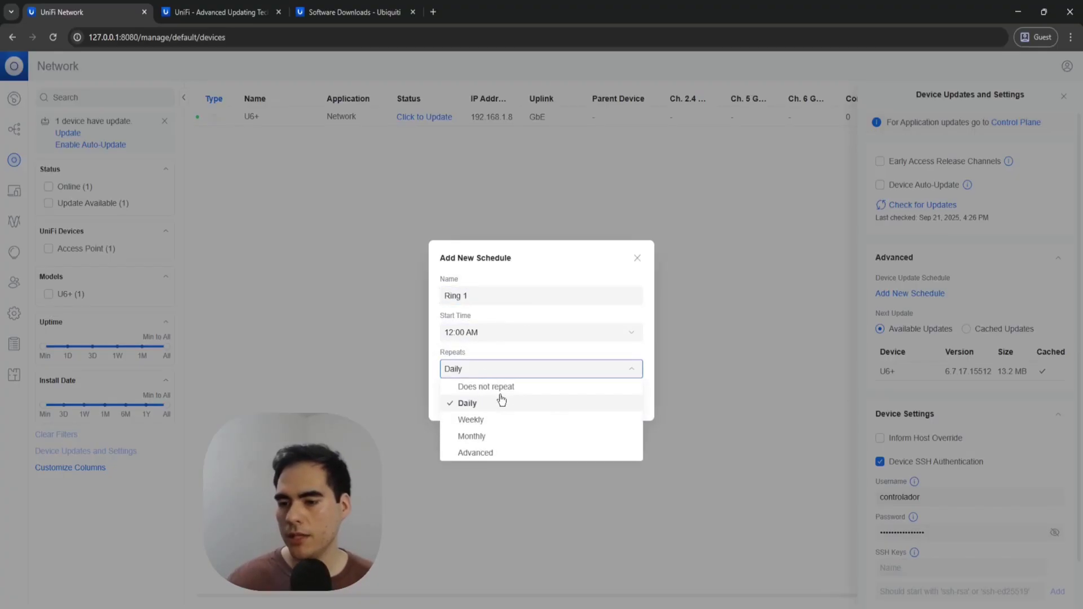
{"action": "left_click", "coordinate": [492, 453]}
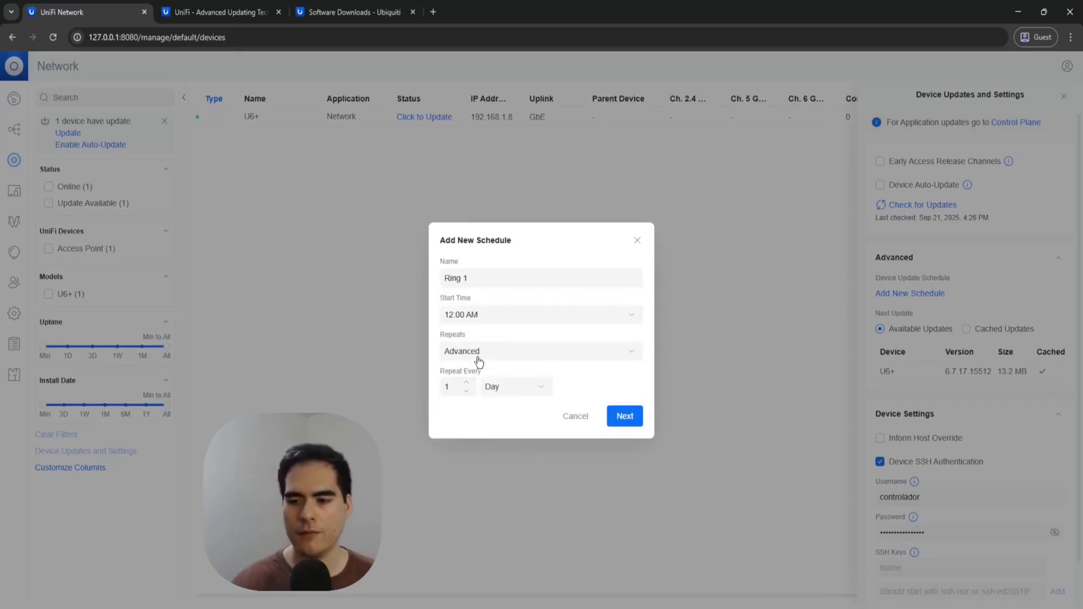
{"action": "left_click", "coordinate": [507, 388]}
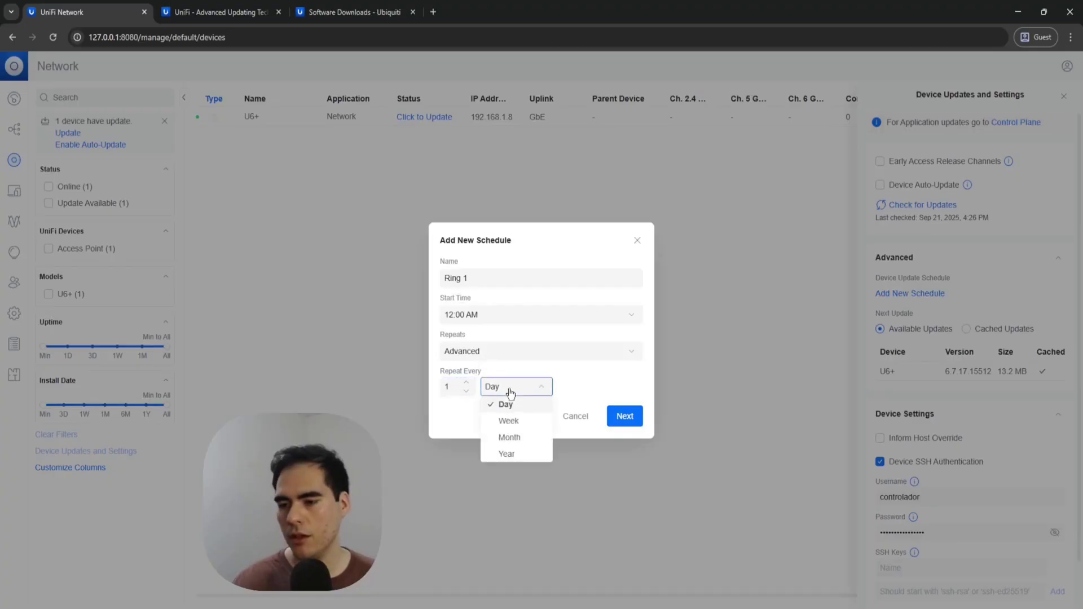
{"action": "left_click", "coordinate": [580, 356]}
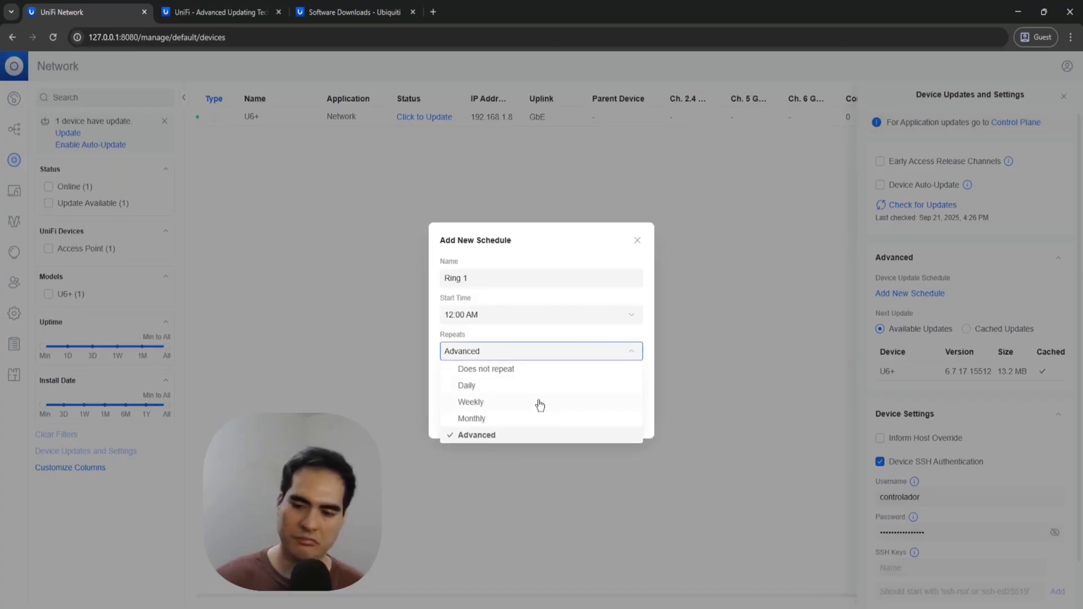
{"action": "left_click", "coordinate": [540, 253]}
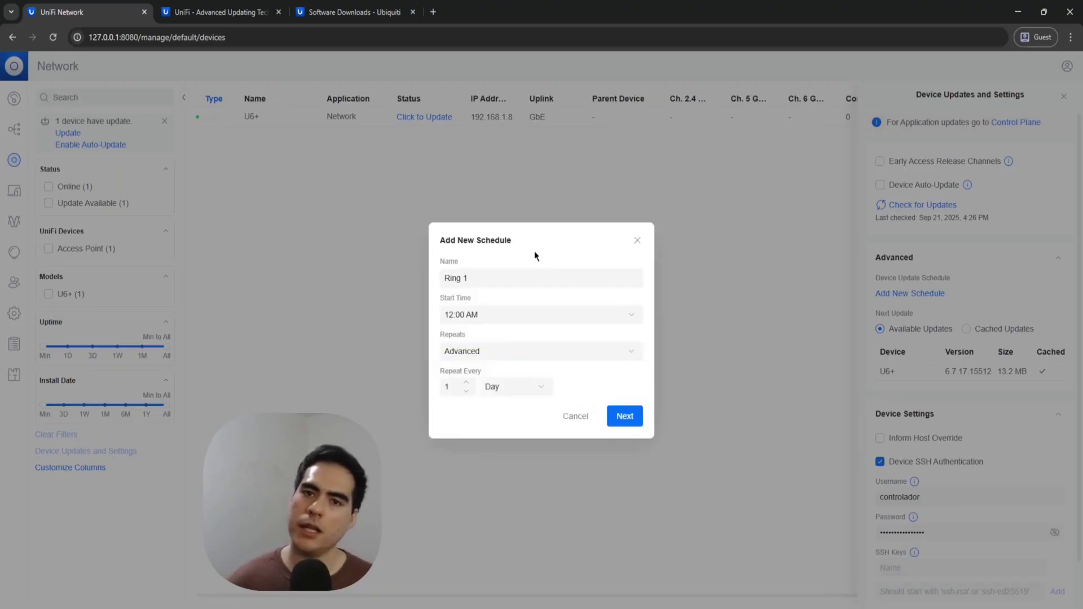
{"action": "left_click", "coordinate": [624, 416]}
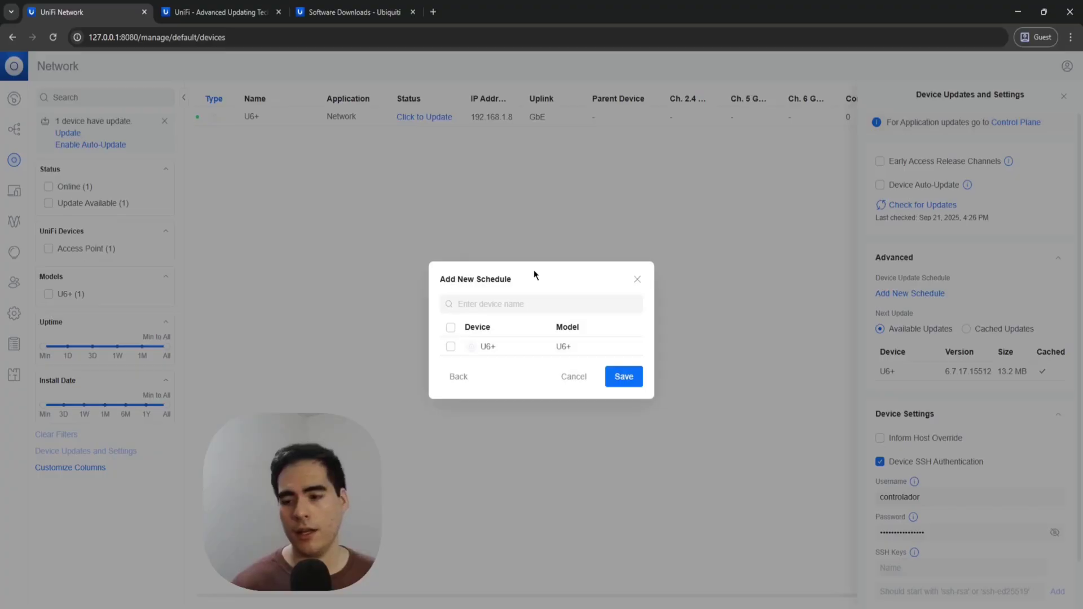
{"action": "left_click", "coordinate": [638, 280]}
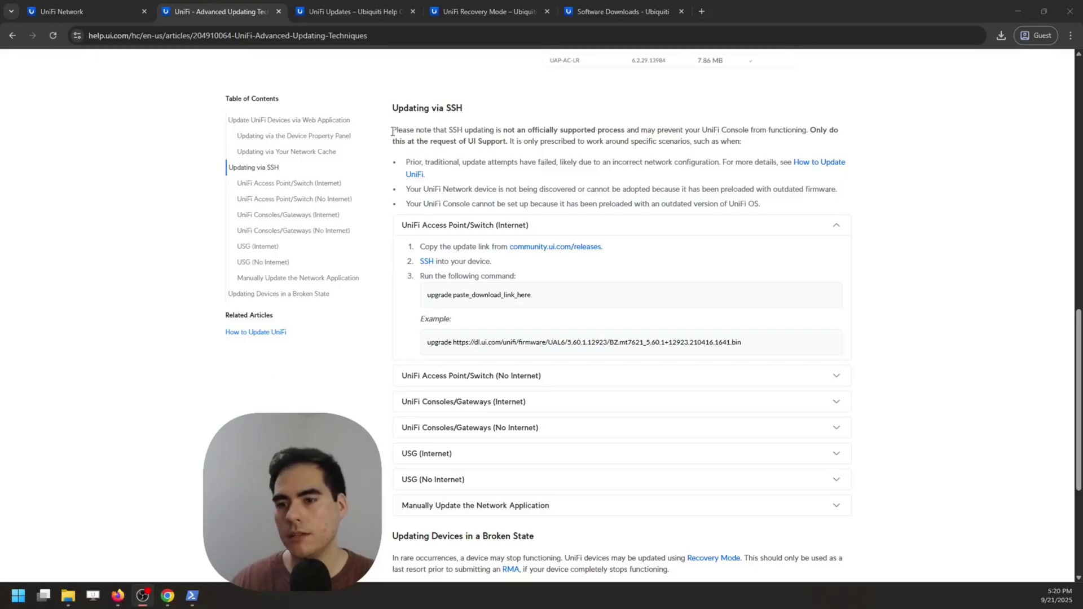
Read the article's note on updating via SSH and copy the U6+ firmware 6.7.17 download link from the Software Downloads page
{"action": "left_click_drag", "start_coordinate": [392, 131], "coordinate": [515, 136]}
{"action": "left_click", "coordinate": [604, 113]}
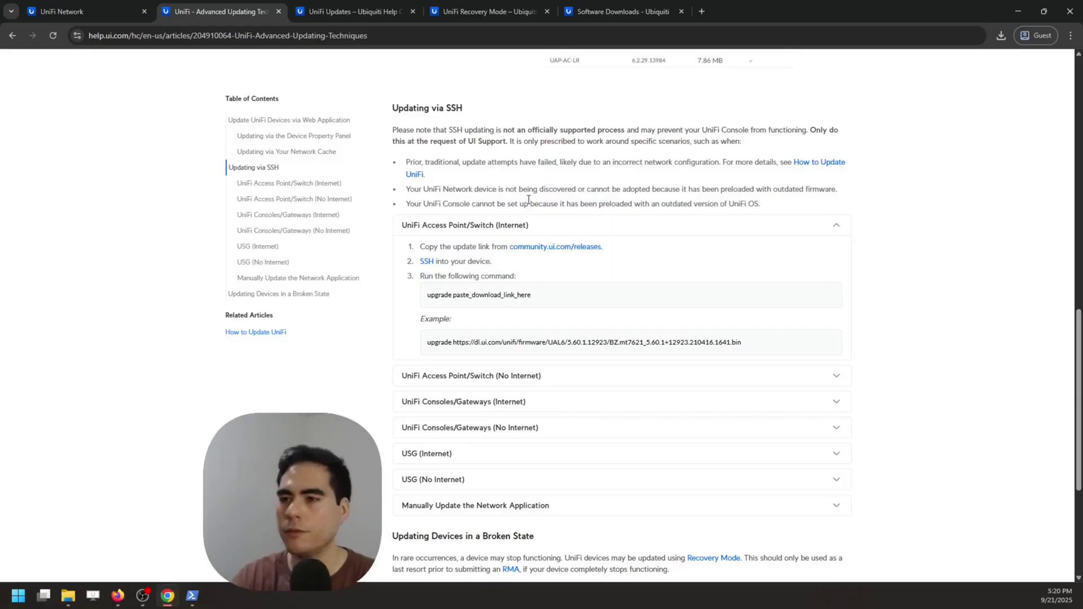
{"action": "left_click", "coordinate": [623, 11]}
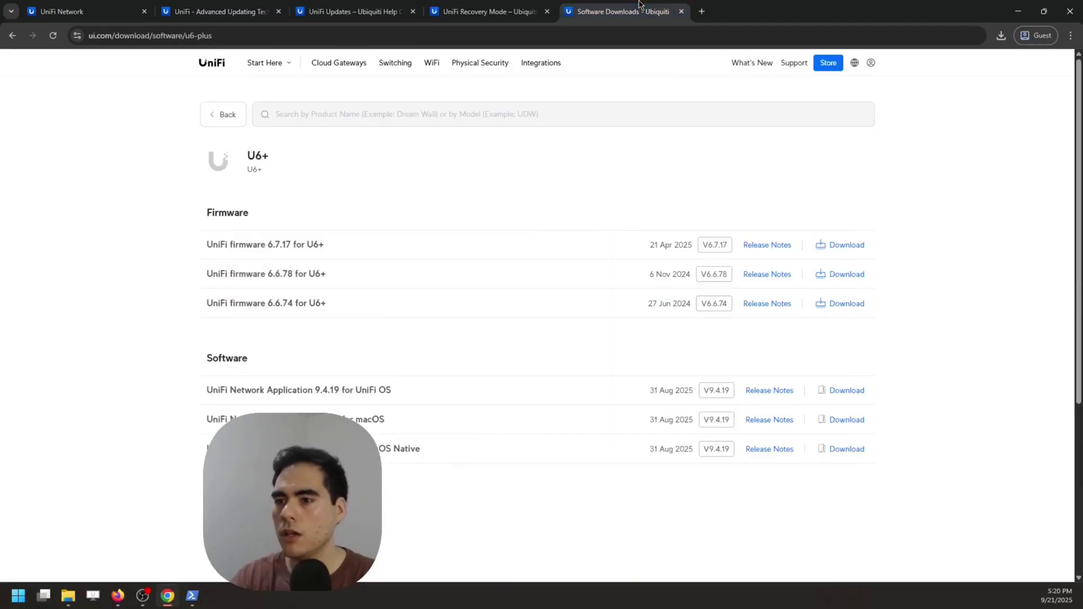
{"action": "right_click", "coordinate": [850, 248]}
{"action": "left_click", "coordinate": [894, 333]}
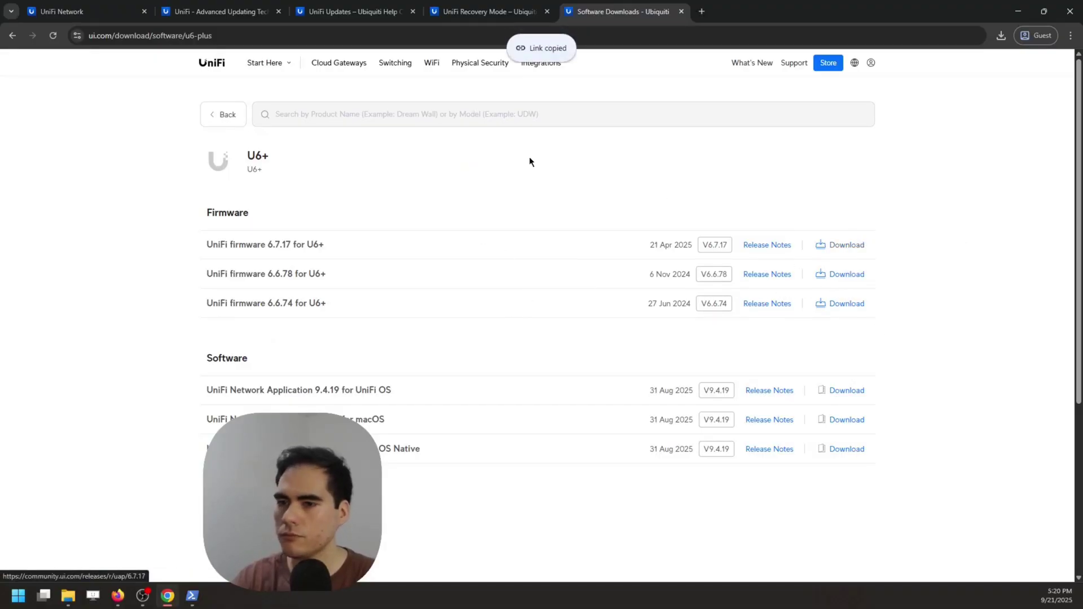
{"action": "left_click", "coordinate": [254, 9]}
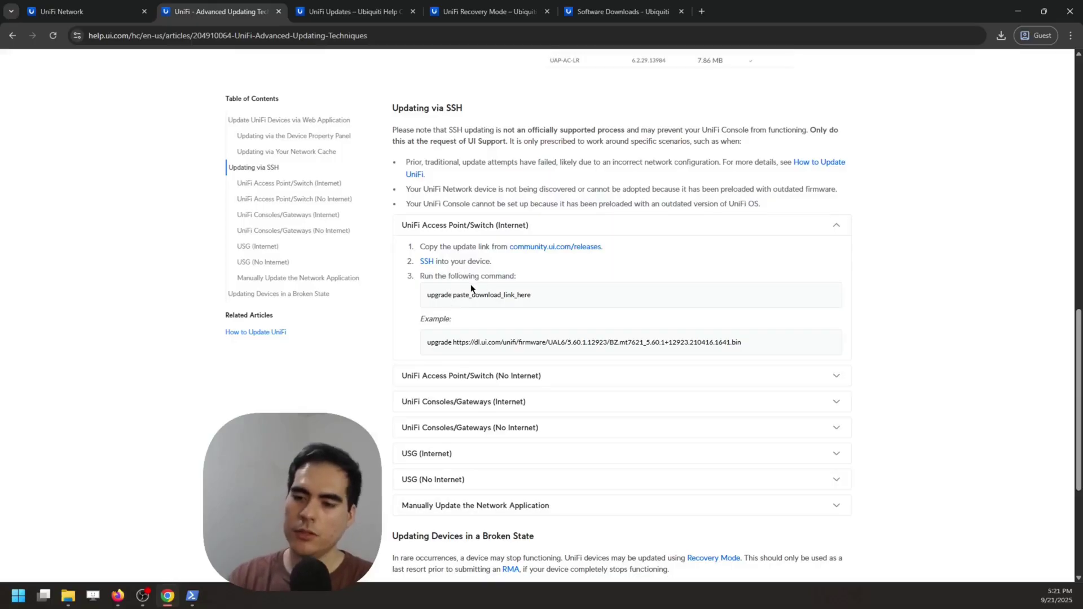
{"action": "left_click", "coordinate": [195, 596]}
{"action": "left_click_drag", "start_coordinate": [460, 258], "coordinate": [563, 349]}
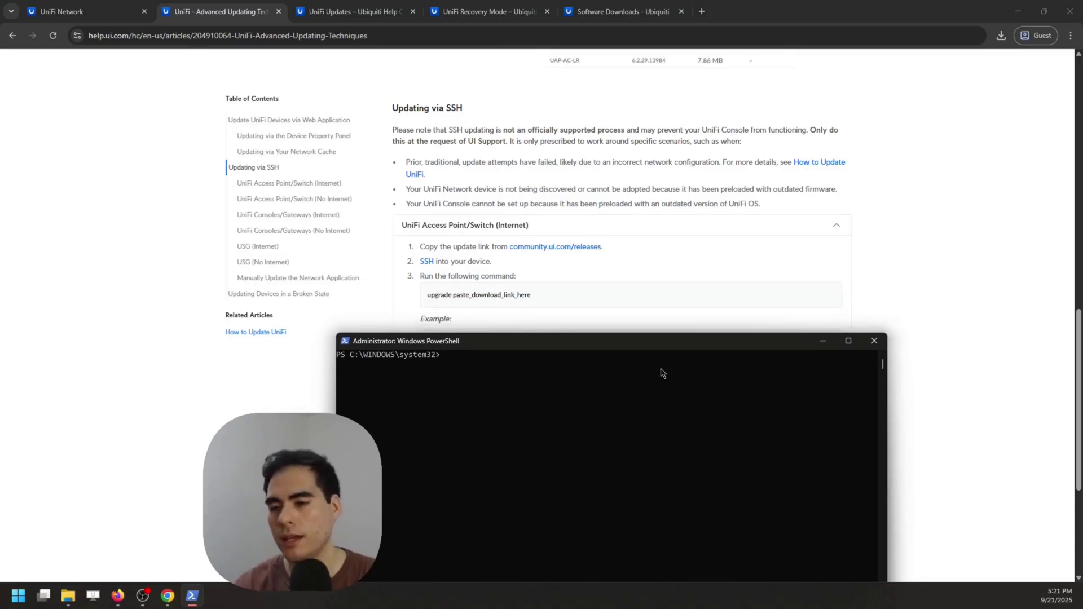
{"action": "type", "text": "clear"}
{"action": "key", "text": "Up"}
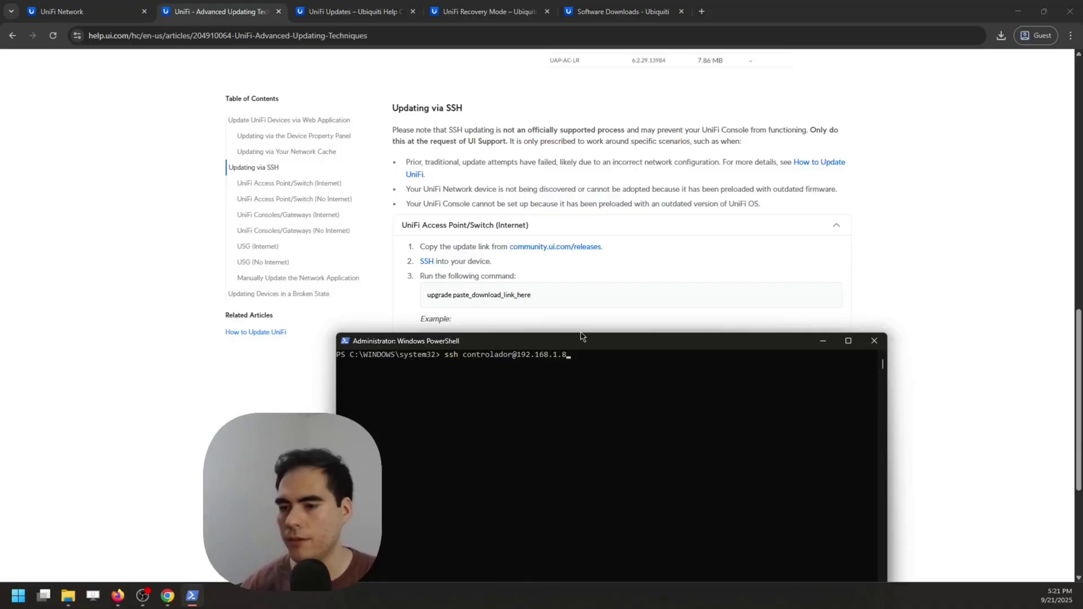
{"action": "key", "text": "Return"}
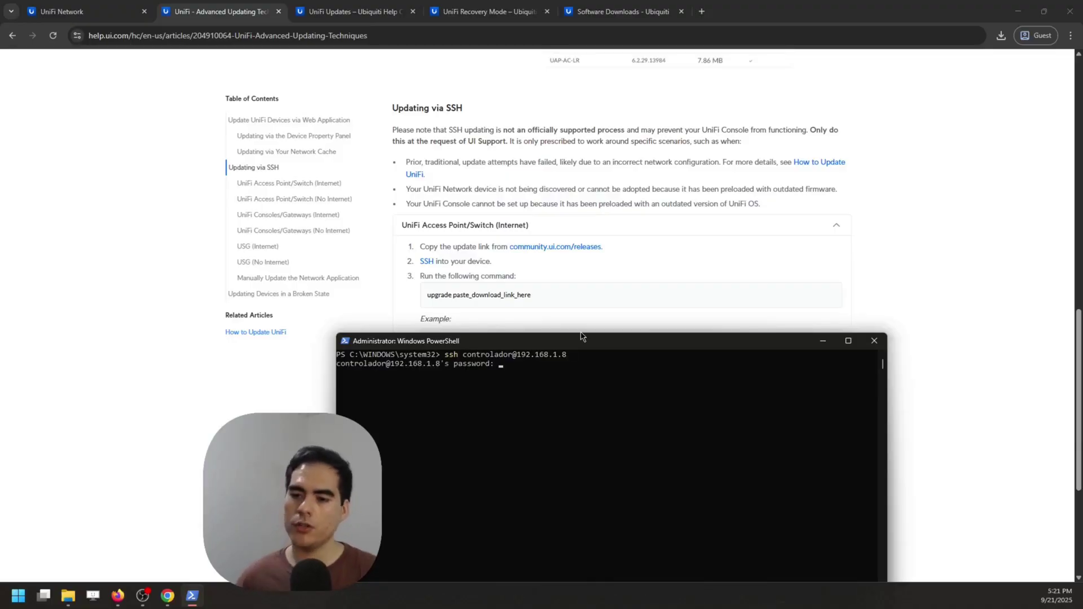
Return to UniFi Network, look through the U6+ overview and settings, and locate the SSH credentials in Device Updates and Settings
{"action": "left_click", "coordinate": [114, 10]}
{"action": "left_click", "coordinate": [518, 114]}
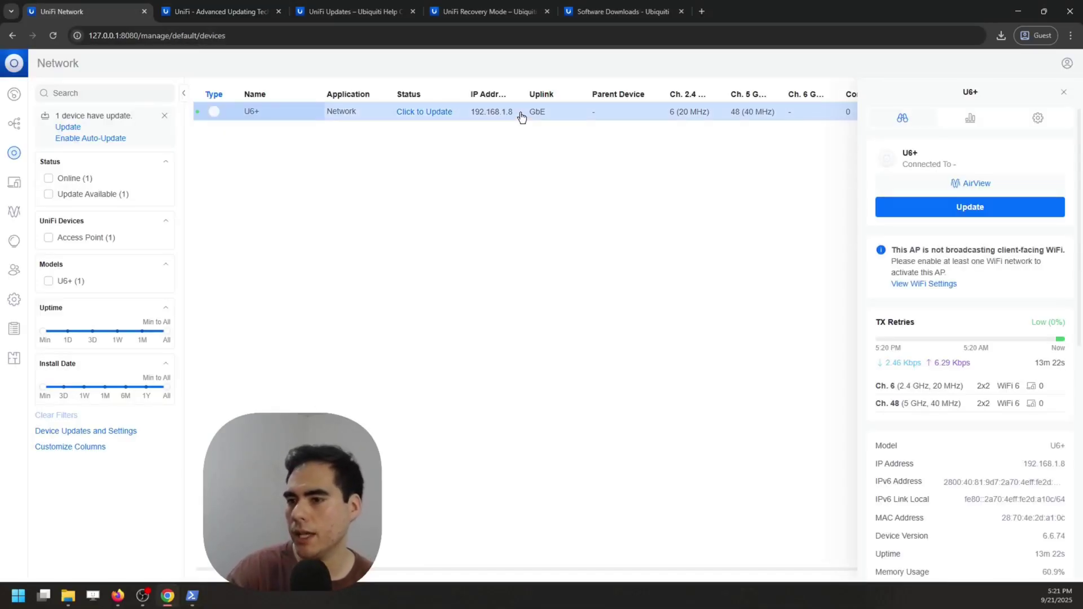
{"action": "scroll", "coordinate": [993, 356], "scroll_direction": "down", "scroll_amount": 8}
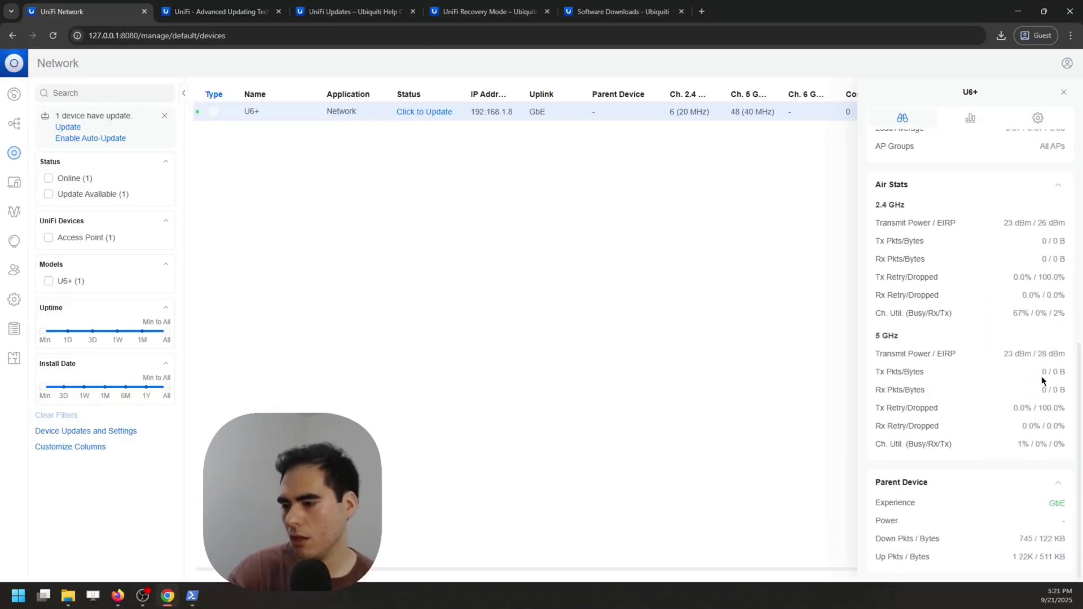
{"action": "scroll", "coordinate": [1046, 361], "scroll_direction": "up", "scroll_amount": 5}
{"action": "scroll", "coordinate": [1050, 334], "scroll_direction": "up", "scroll_amount": 3}
{"action": "left_click", "coordinate": [1038, 118]}
{"action": "scroll", "coordinate": [1037, 282], "scroll_direction": "down", "scroll_amount": 6}
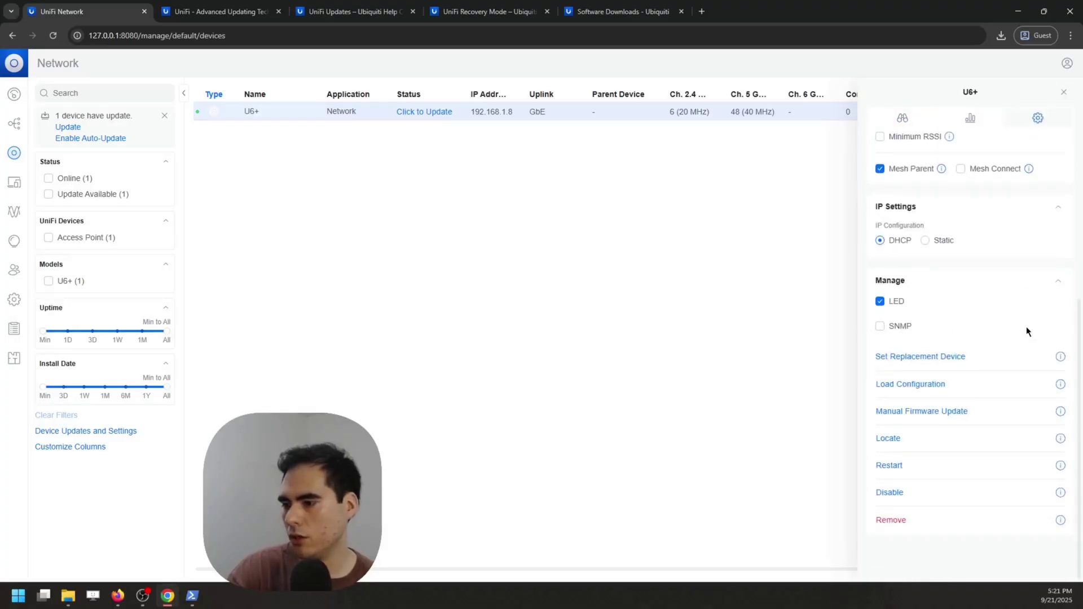
{"action": "scroll", "coordinate": [1026, 316], "scroll_direction": "up", "scroll_amount": 6}
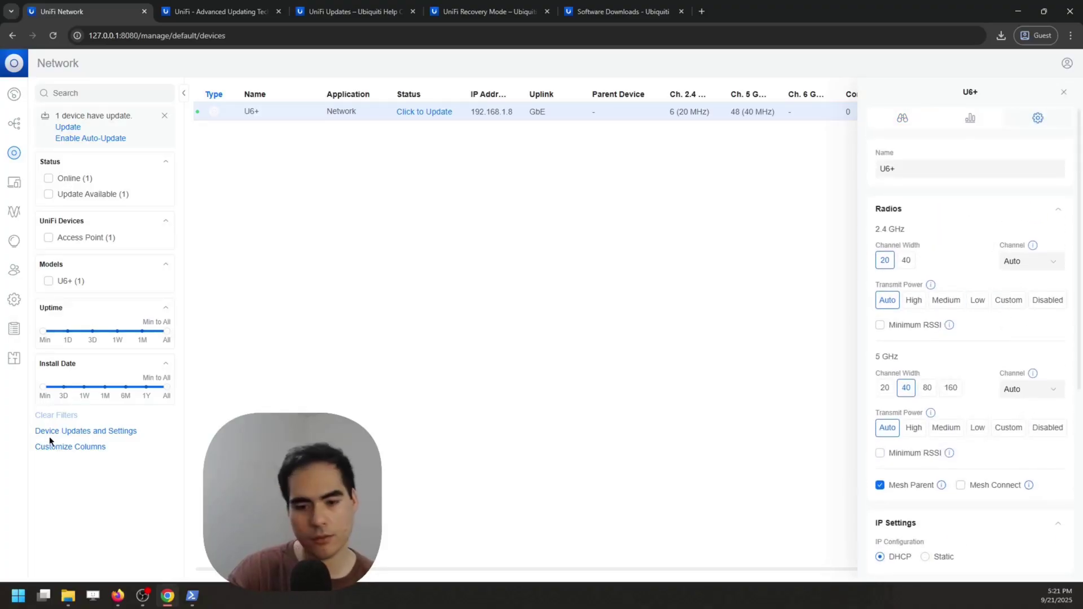
{"action": "left_click", "coordinate": [113, 432]}
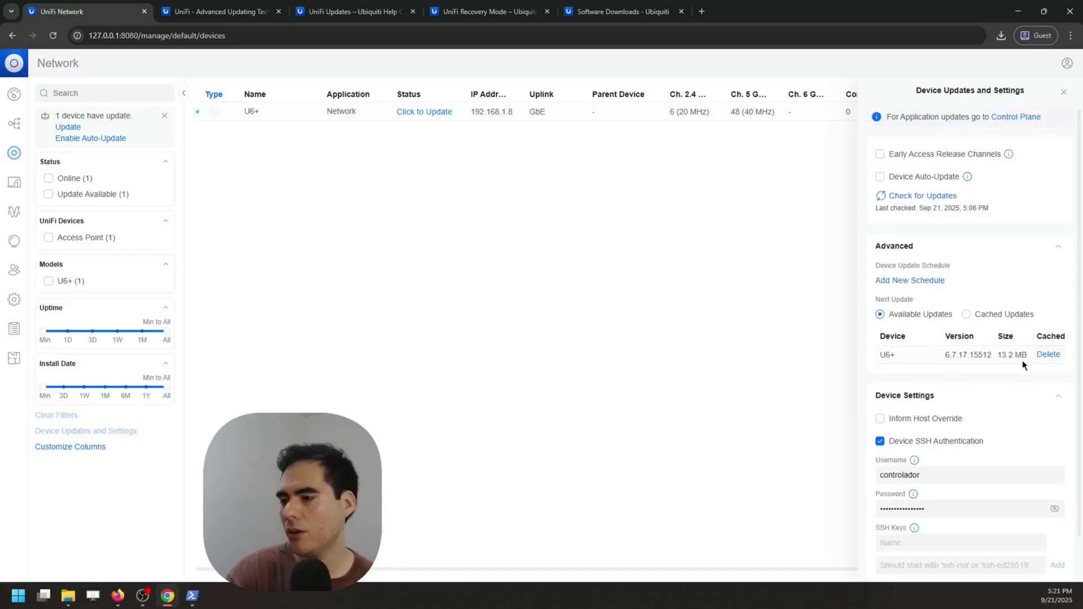
Reveal and copy the device SSH password, switch to PowerShell, and enter the SSH password to log in to the U6+
{"action": "scroll", "coordinate": [1034, 411], "scroll_direction": "down", "scroll_amount": 1}
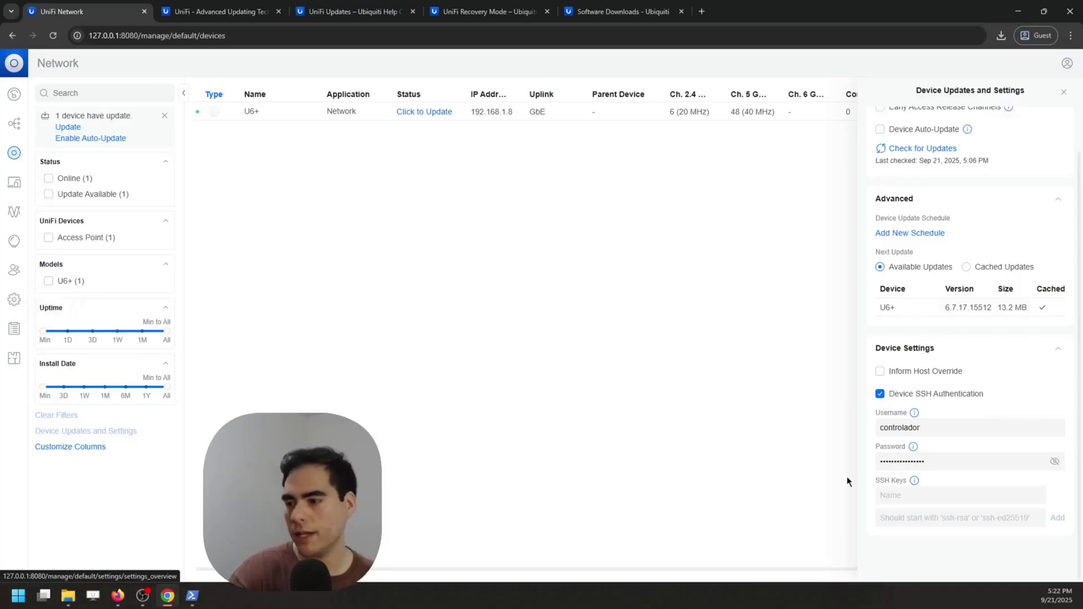
{"action": "left_click", "coordinate": [1054, 460]}
{"action": "double_click", "coordinate": [970, 460]}
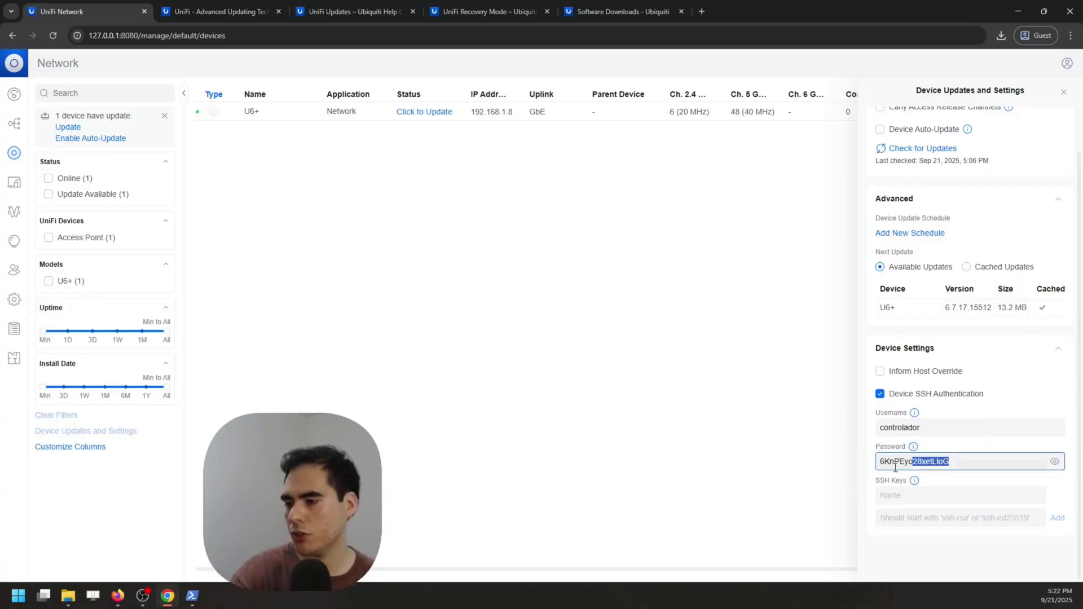
{"action": "key", "text": "alt+Tab"}
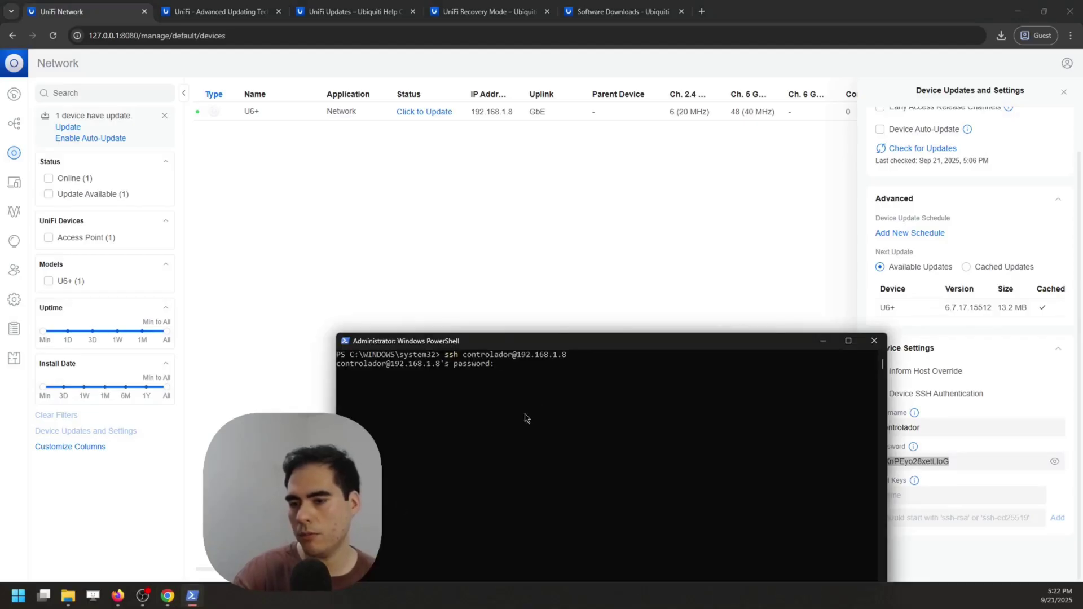
{"action": "key", "text": "ctrl+v"}
{"action": "key", "text": "Return"}
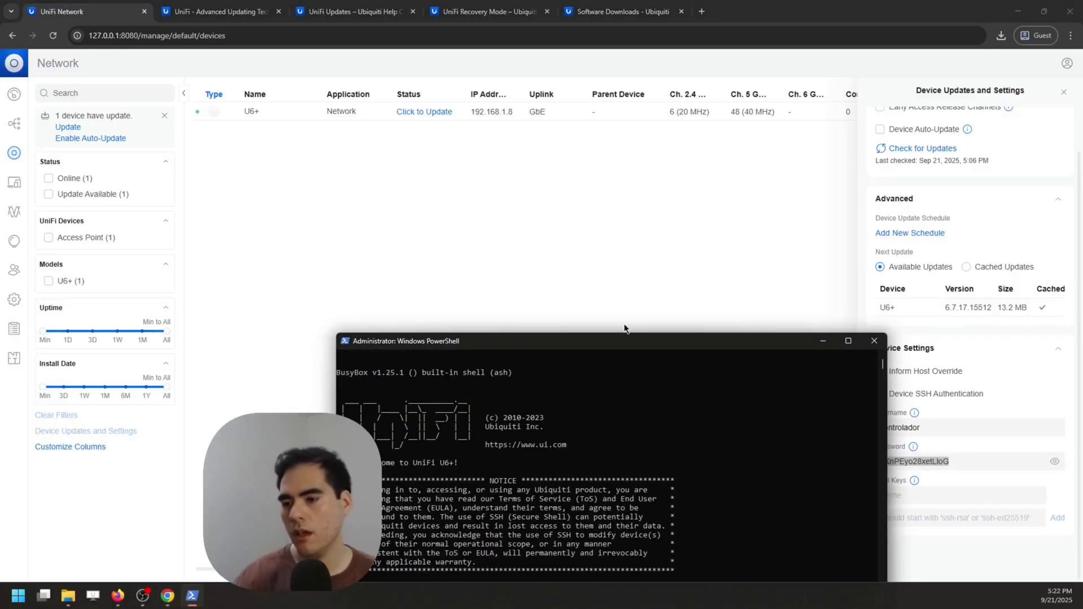
{"action": "left_click_drag", "start_coordinate": [599, 341], "coordinate": [505, 142]}
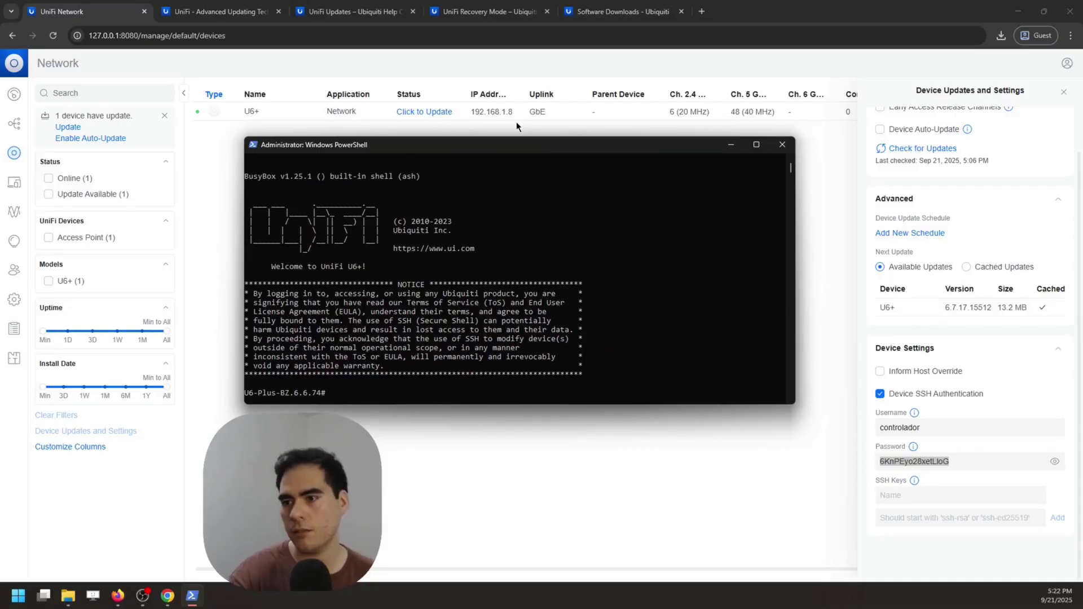
{"action": "mouse_move", "coordinate": [926, 304]}
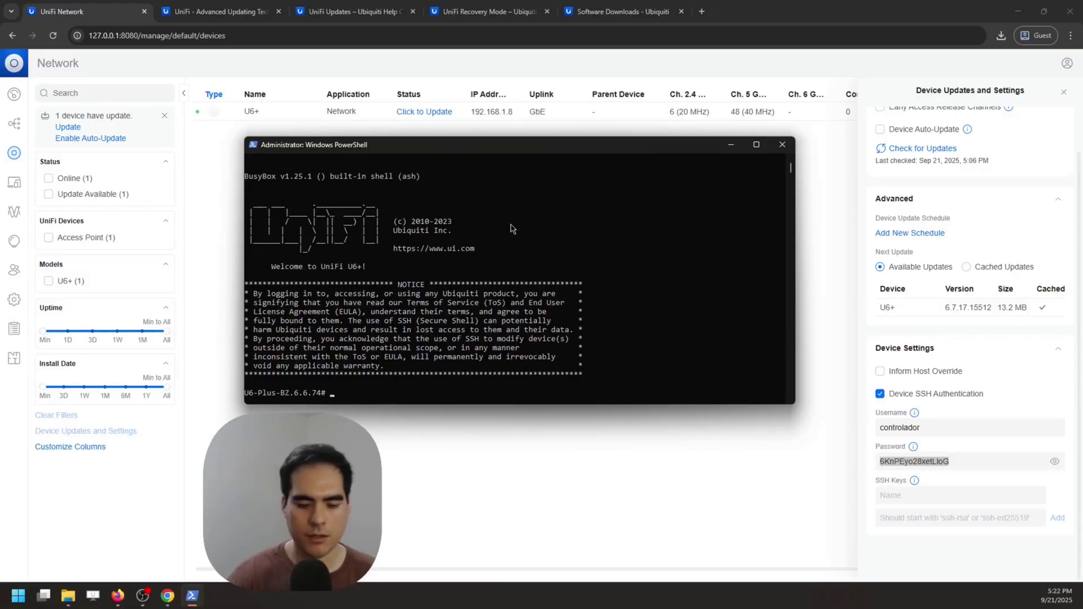
Begin an upgrade command in the SSH session and copy the UniFi firmware 6.7.17 download link from the U6+ Software Downloads page
{"action": "type", "text": "upgrade"}
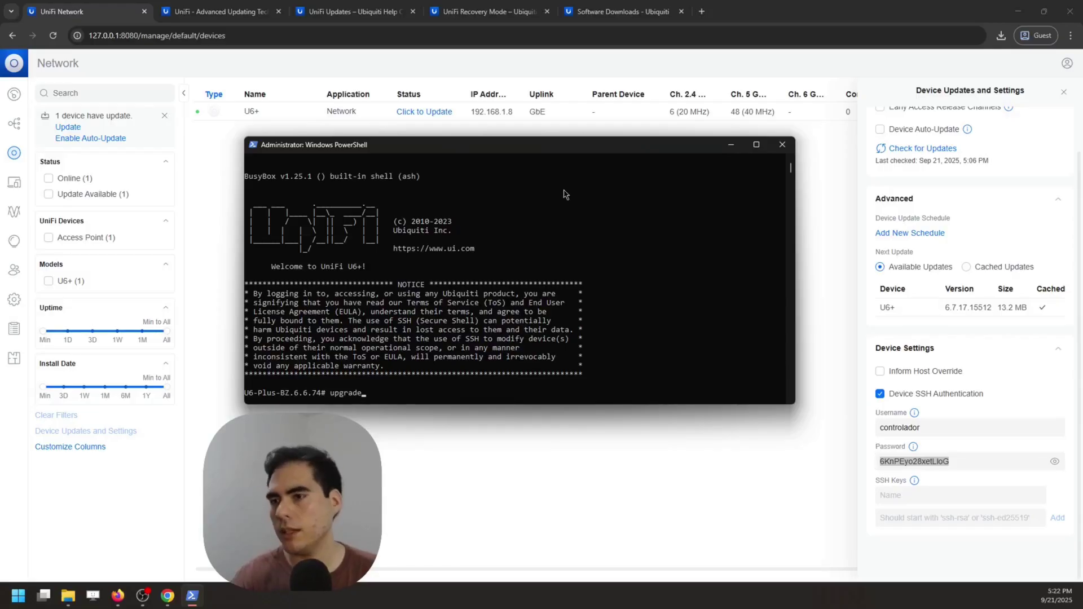
{"action": "left_click", "coordinate": [624, 4]}
{"action": "right_click", "coordinate": [857, 248]}
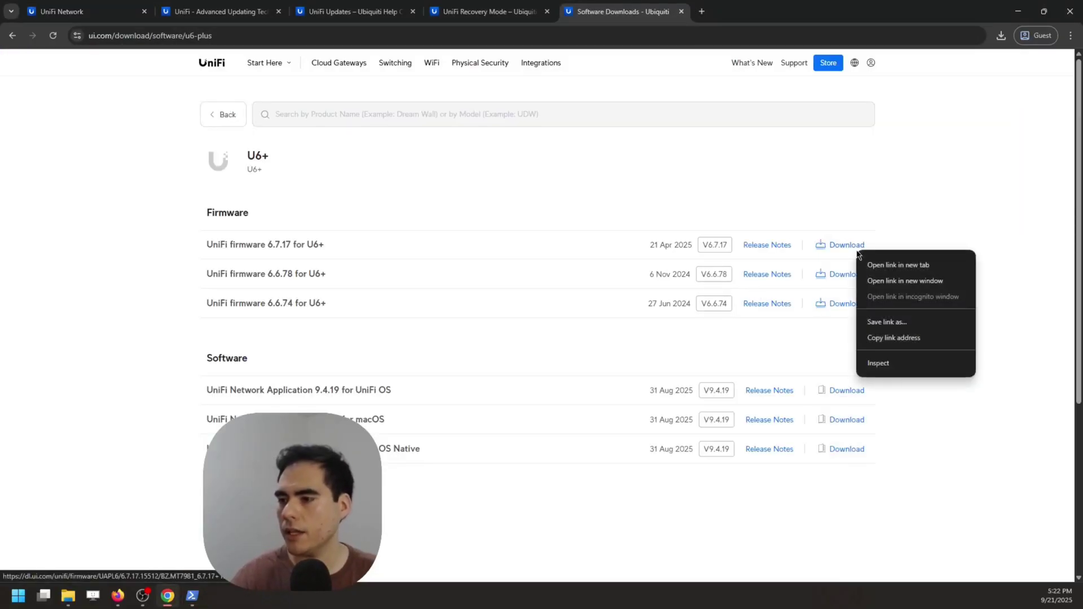
{"action": "left_click", "coordinate": [890, 338]}
{"action": "left_click", "coordinate": [192, 596]}
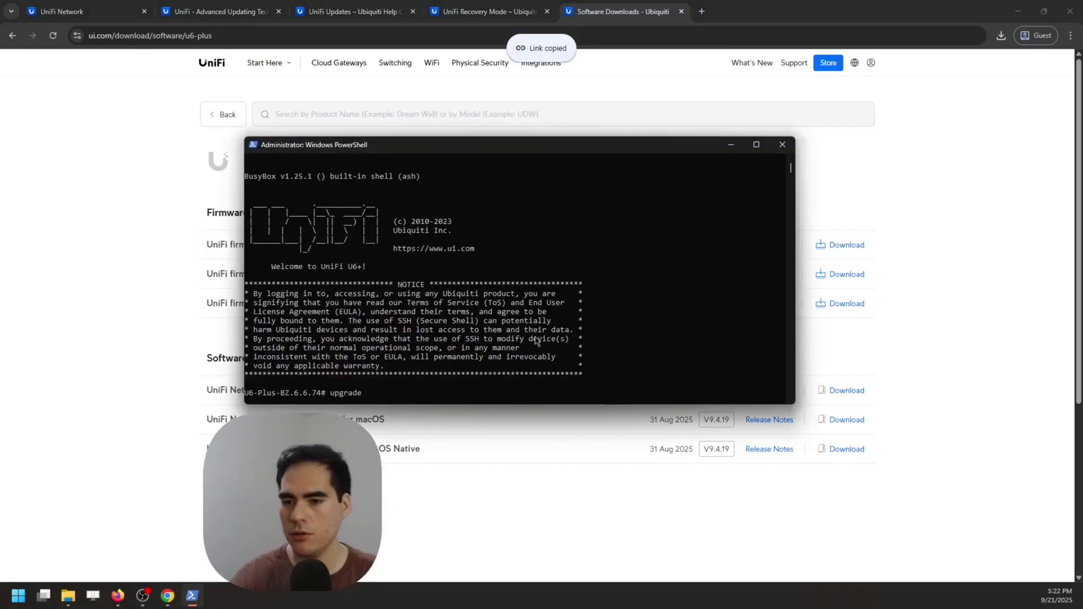
Complete the upgrade command with the copied firmware link, separated from it by a space, and run it on the U6+
{"action": "right_click", "coordinate": [553, 268]}
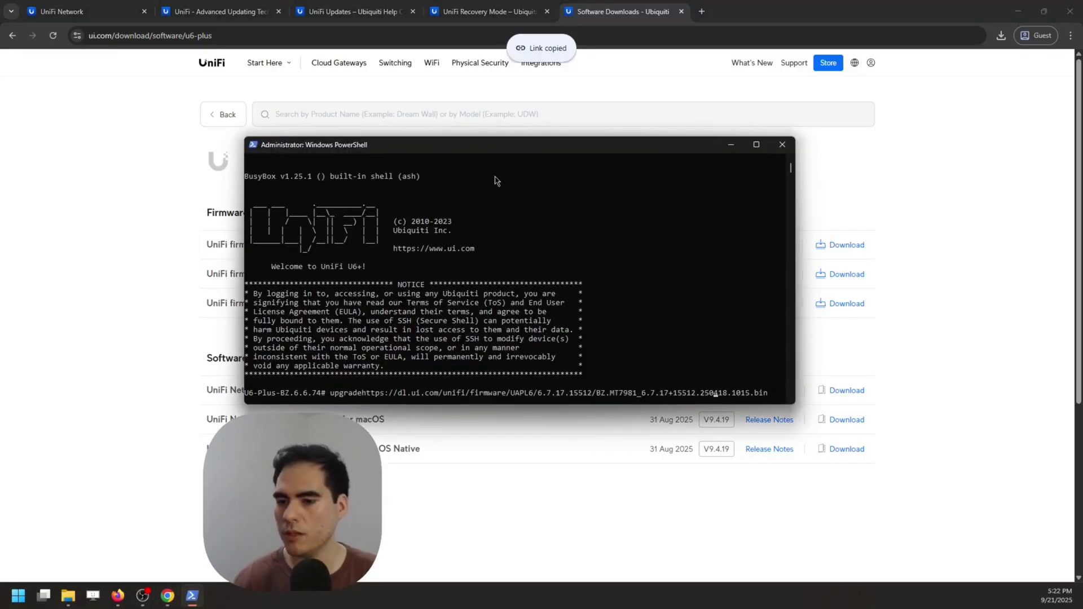
{"action": "key", "text": "Left"}
{"action": "key", "text": "Left"}
{"action": "key", "text": "Left"}
{"action": "key", "text": "Left"}
{"action": "key", "text": "Left"}
{"action": "key", "text": "Left"}
{"action": "key", "text": "Left"}
{"action": "key", "text": "Left"}
{"action": "key", "text": "Left"}
{"action": "key", "text": "Left"}
{"action": "key", "text": "Left"}
{"action": "key", "text": "Left"}
{"action": "key", "text": "Left"}
{"action": "key", "text": "Left"}
{"action": "key", "text": "Left"}
{"action": "key", "text": "Left"}
{"action": "key", "text": "Left"}
{"action": "key", "text": "Left"}
{"action": "key", "text": "Left"}
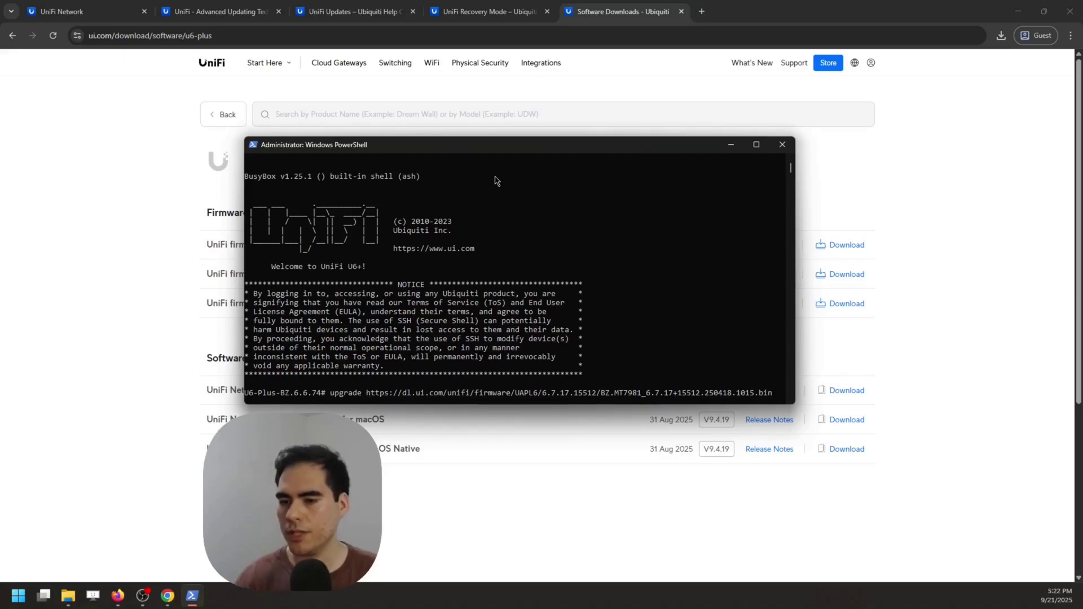
{"action": "key", "text": "Return"}
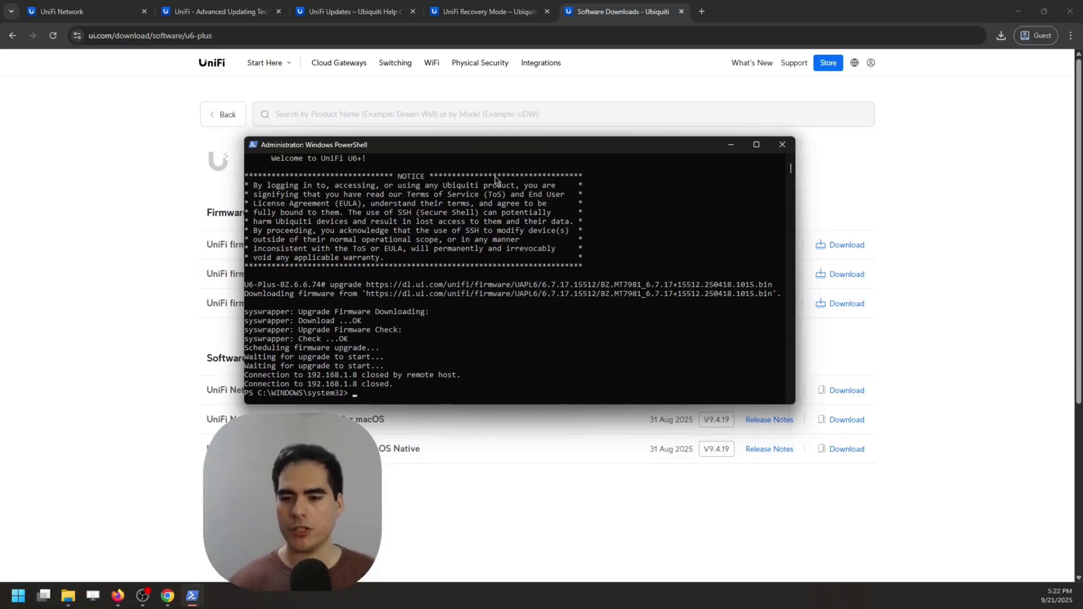
Return to UniFi Network to check the U6+ update status and close Device Updates and Settings
{"action": "left_click", "coordinate": [84, 11]}
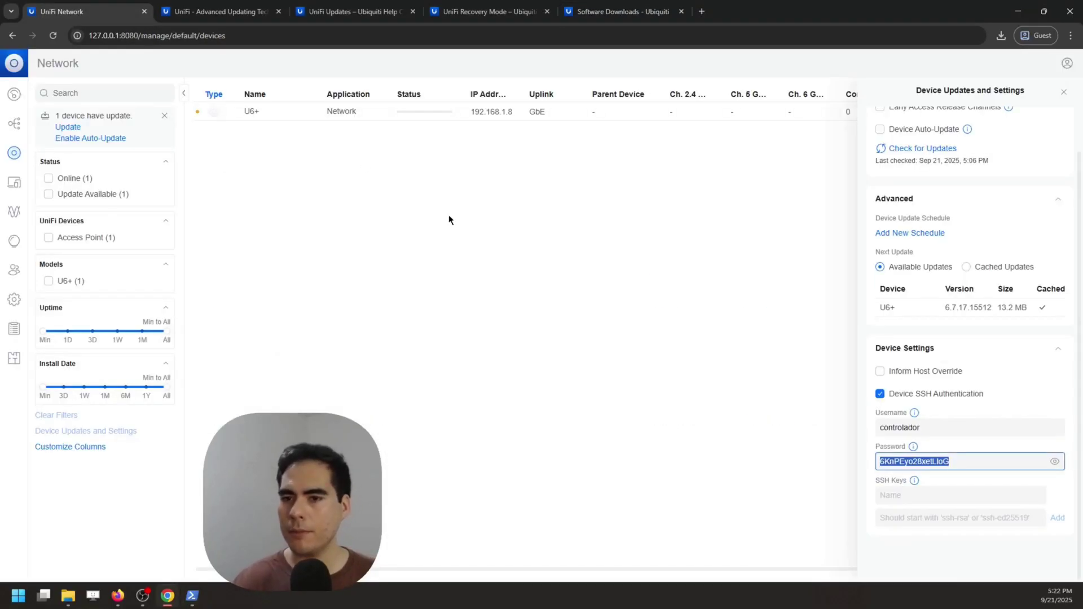
{"action": "left_click", "coordinate": [1064, 91]}
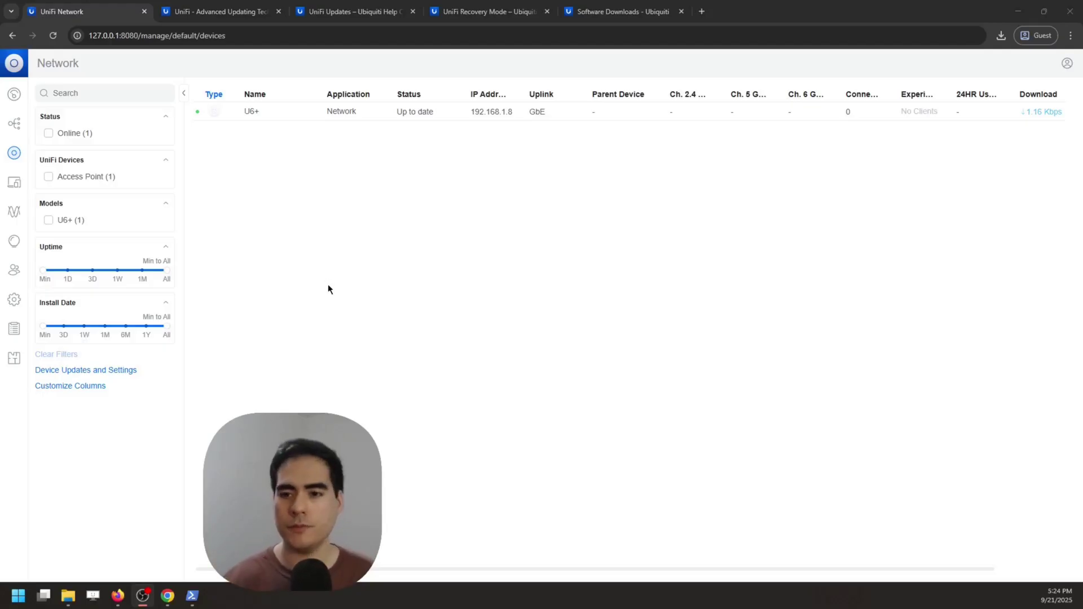
Read the article's UniFi Access Point/Switch (No Internet) instructions, examining the SCP command and its example, and revisit the U6+ firmware downloads page
{"action": "key", "text": "alt+Tab"}
{"action": "left_click", "coordinate": [914, 179]}
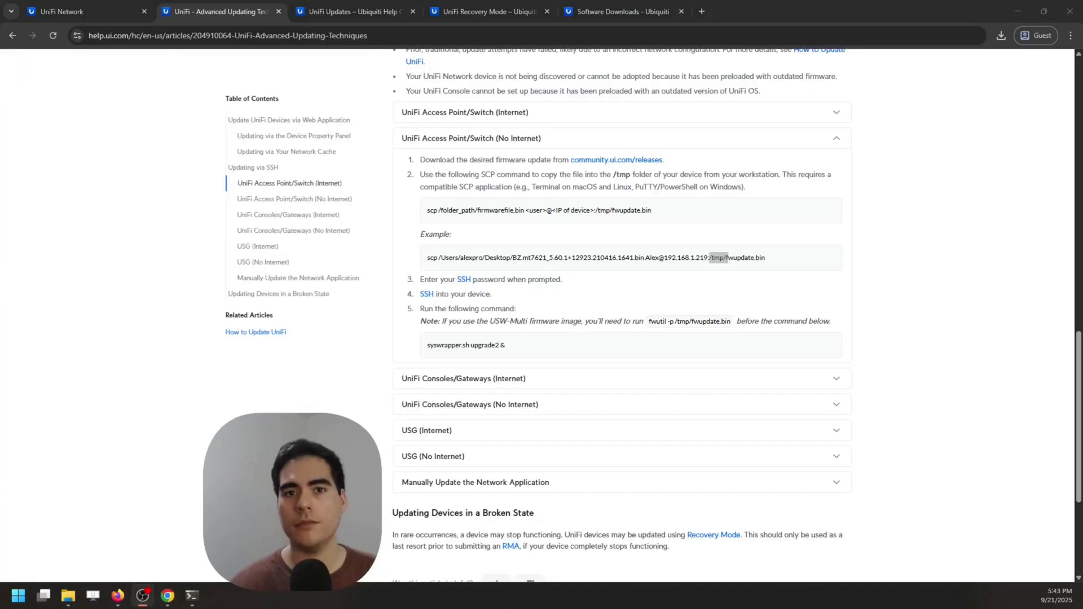
{"action": "left_click", "coordinate": [579, 288]}
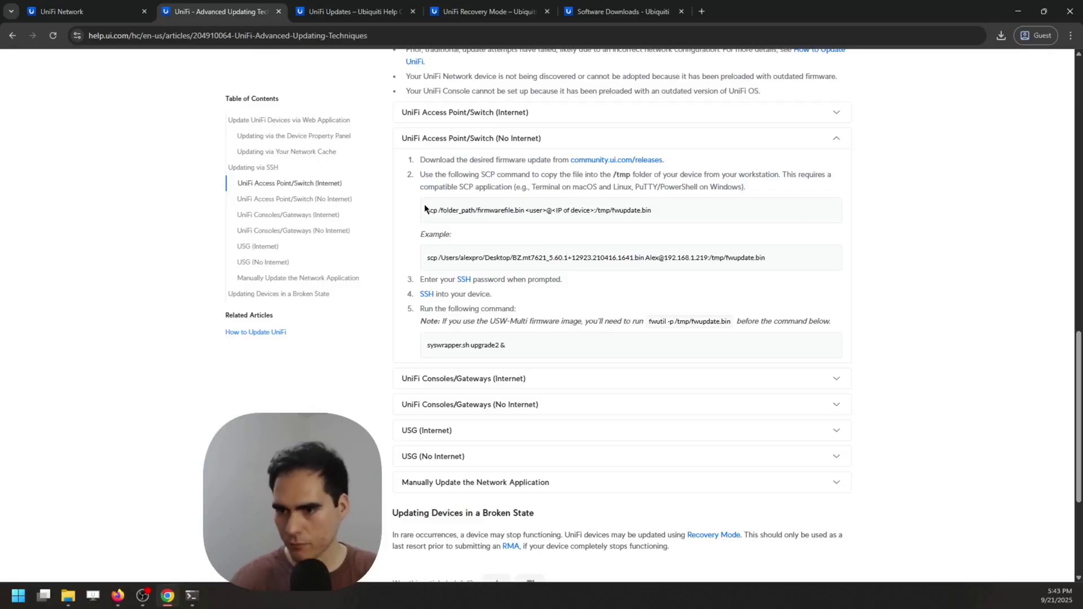
{"action": "left_click_drag", "start_coordinate": [429, 211], "coordinate": [684, 213]}
{"action": "left_click", "coordinate": [472, 239]}
{"action": "left_click_drag", "start_coordinate": [426, 257], "coordinate": [775, 255]}
{"action": "left_click", "coordinate": [610, 283]}
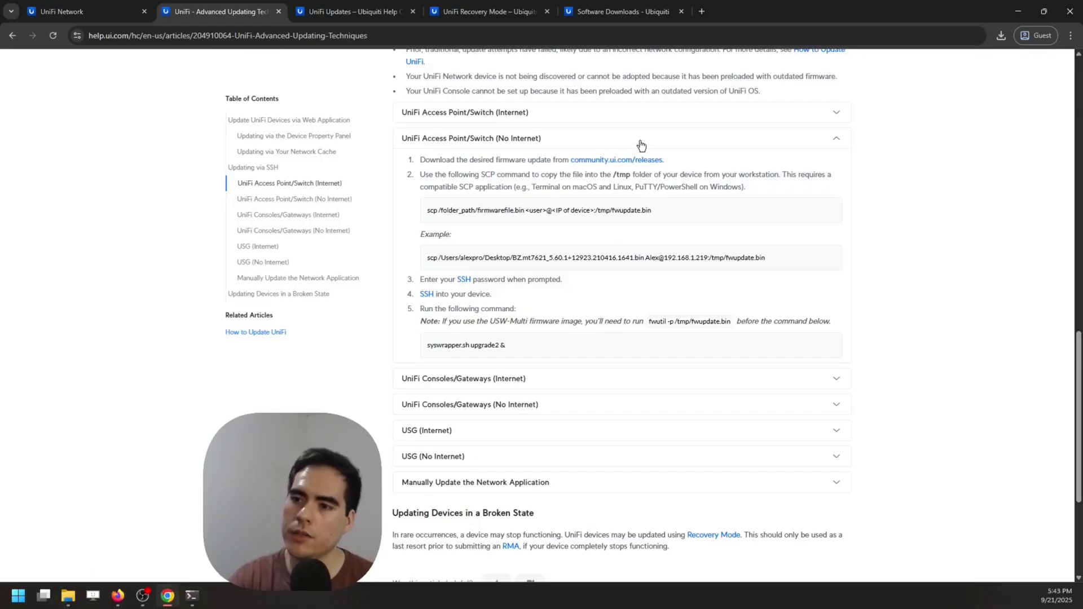
{"action": "left_click", "coordinate": [615, 160]}
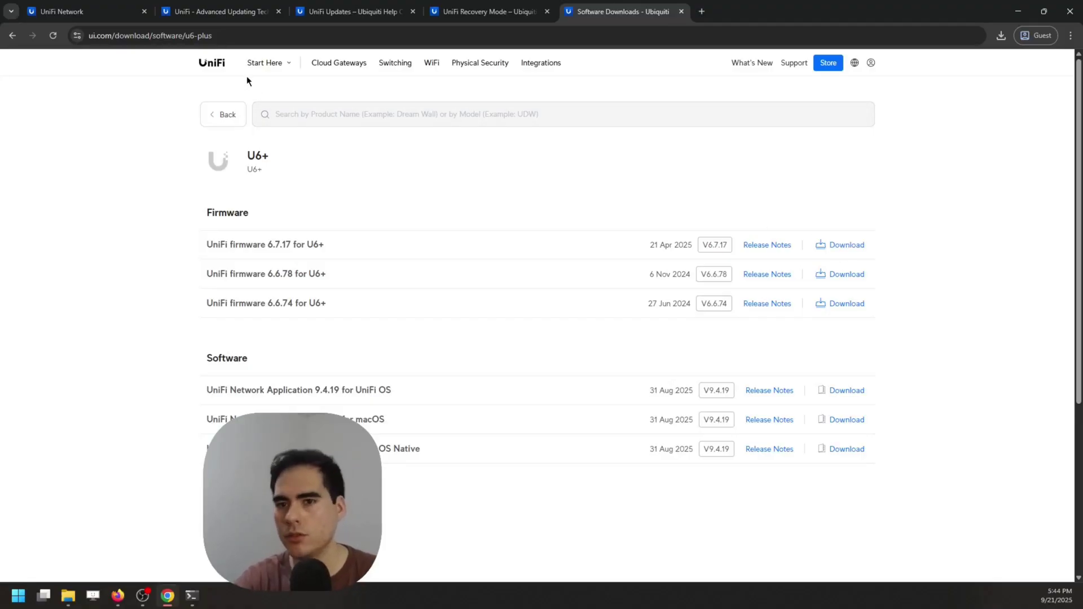
{"action": "key", "text": "ctrl+2"}
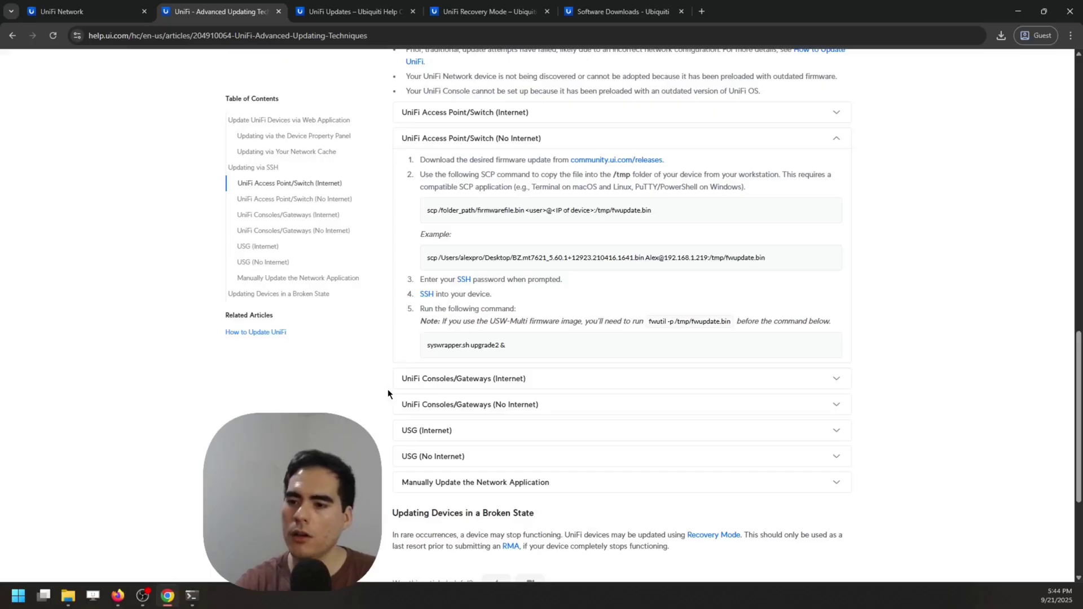
Switch to Windows PowerShell and compose scp "C:\temp\BZ.MT7981_6.7.17+15512.250418.1015.bin" controlador as the start of the file copy command
{"action": "key", "text": "super+6"}
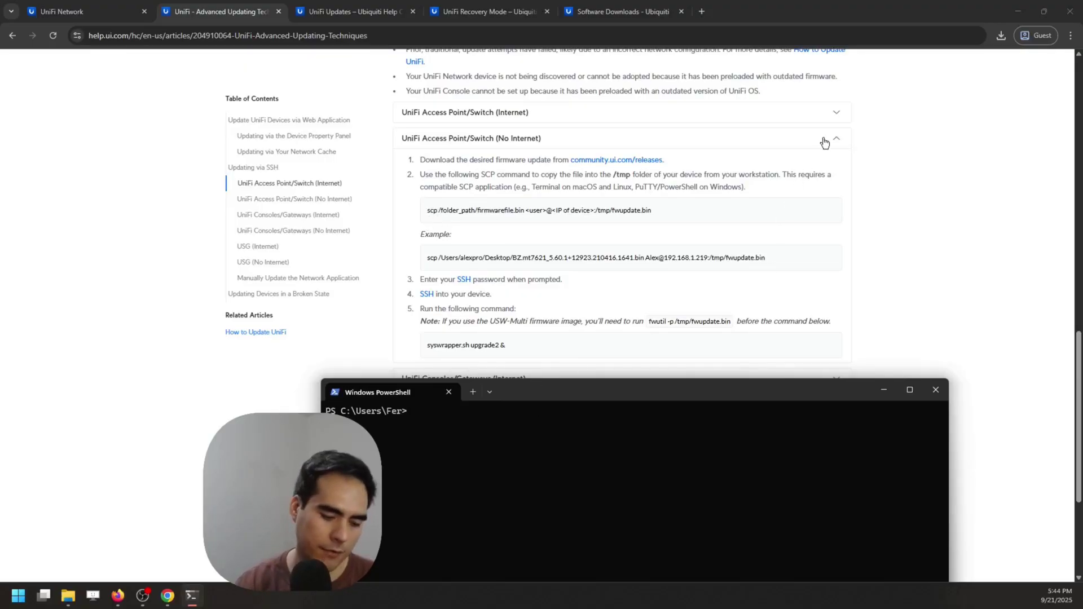
{"action": "type", "text": "scp"}
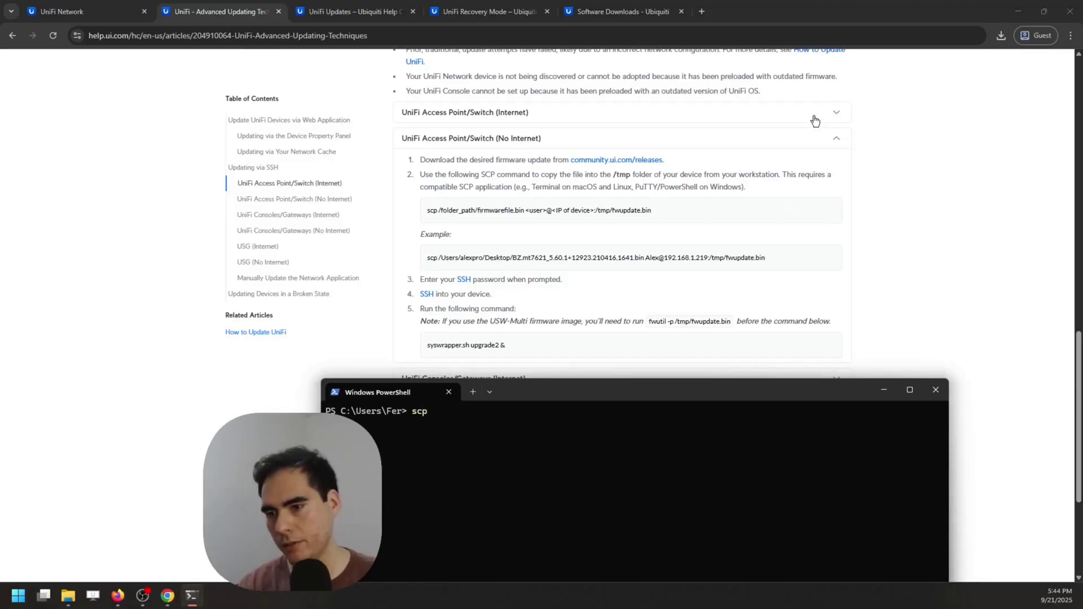
{"action": "key", "text": "ctrl+v"}
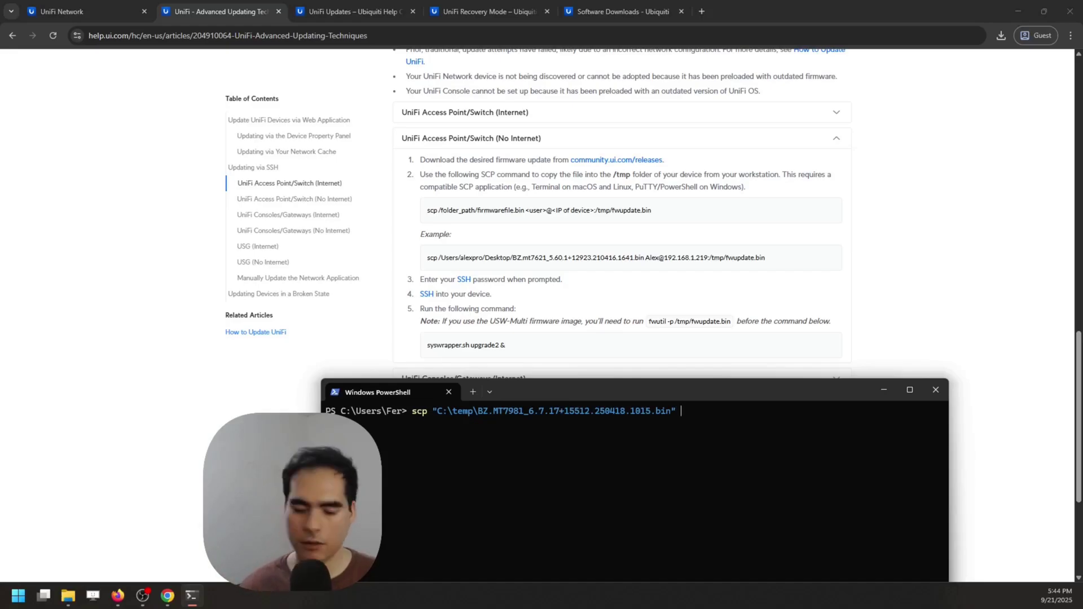
{"action": "type", "text": "controlader"}
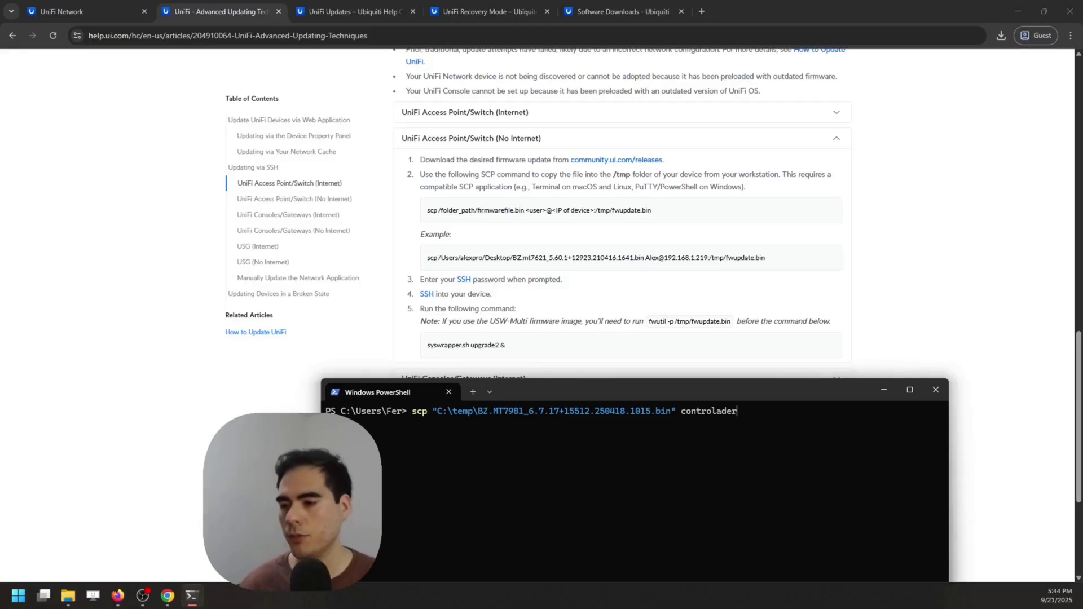
{"action": "key", "text": "BackSpace"}
{"action": "key", "text": "BackSpace"}
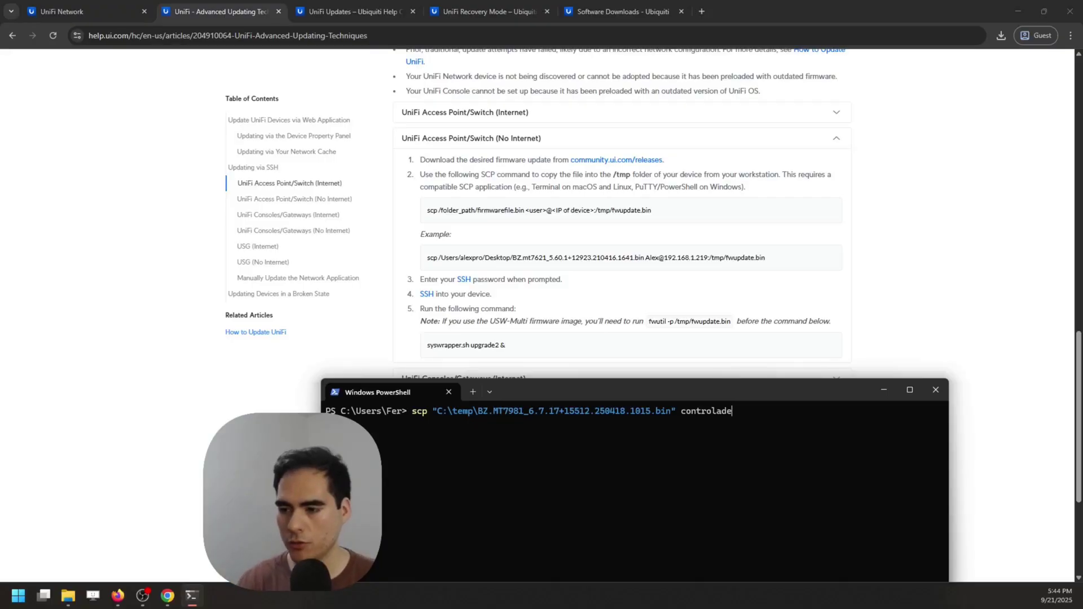
{"action": "type", "text": "or"}
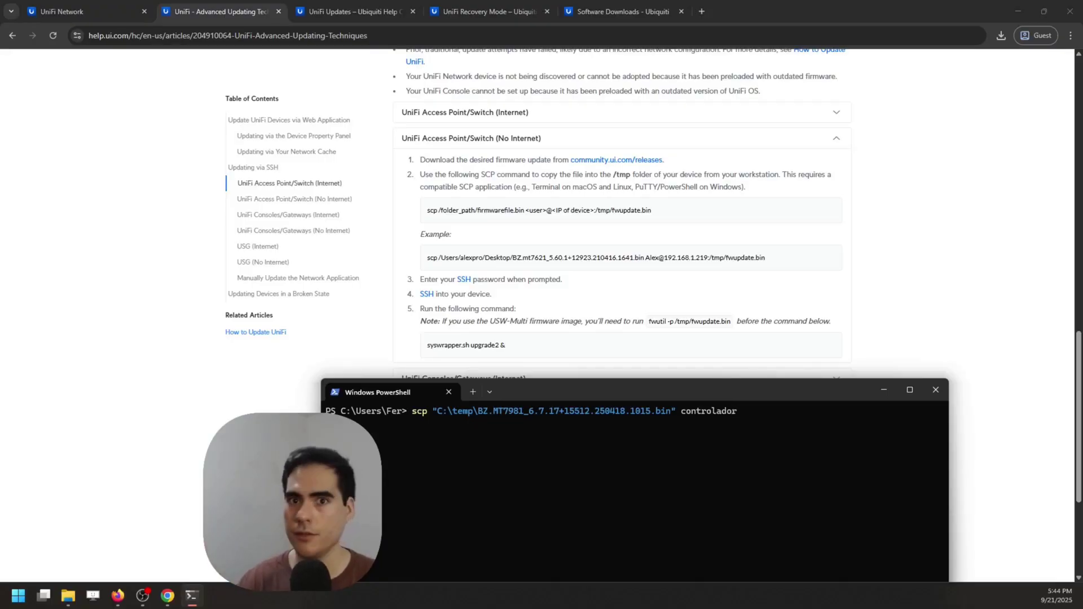